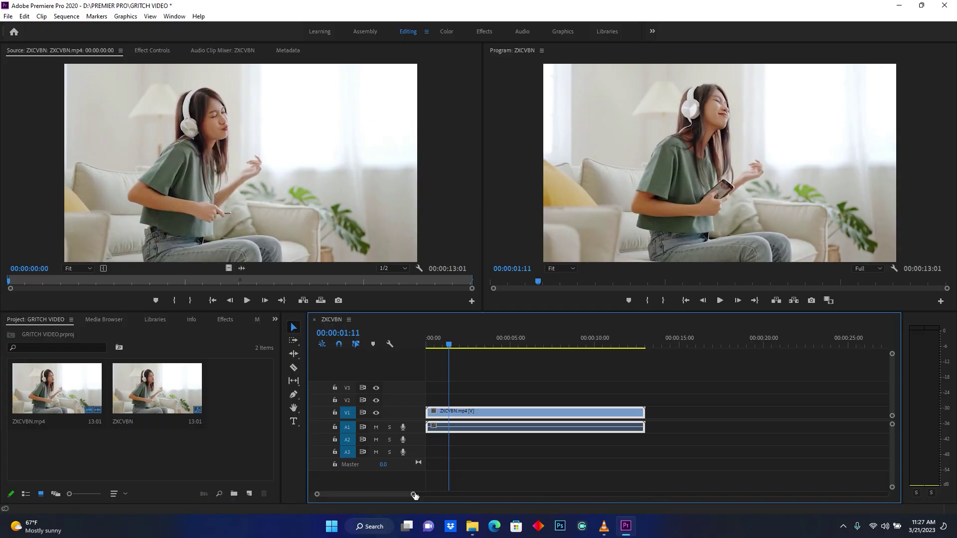
# Step: Play back the sequence and scrub into the clip near the 1:19 mark
pyautogui.moveTo(415, 496); pyautogui.dragTo(434, 495)
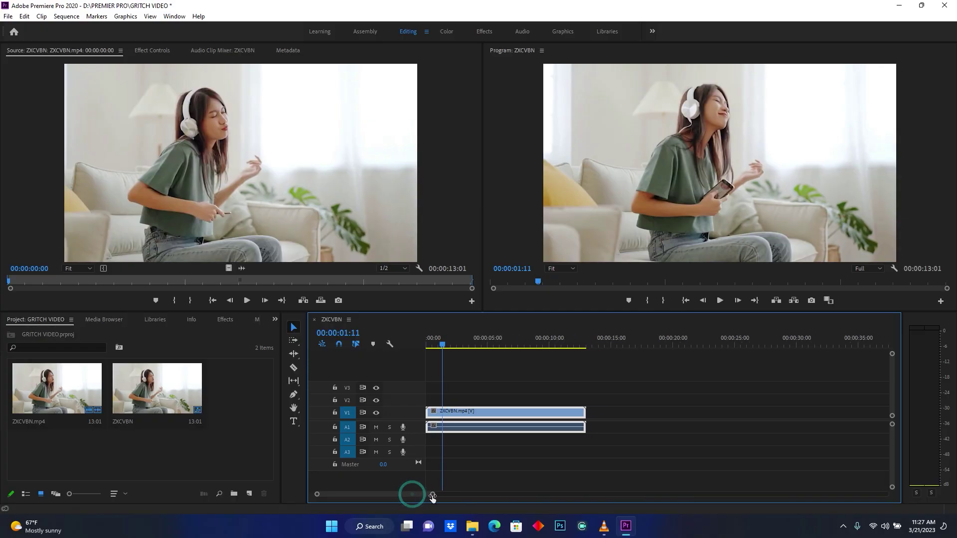
pyautogui.press('space')
pyautogui.click(686, 300)
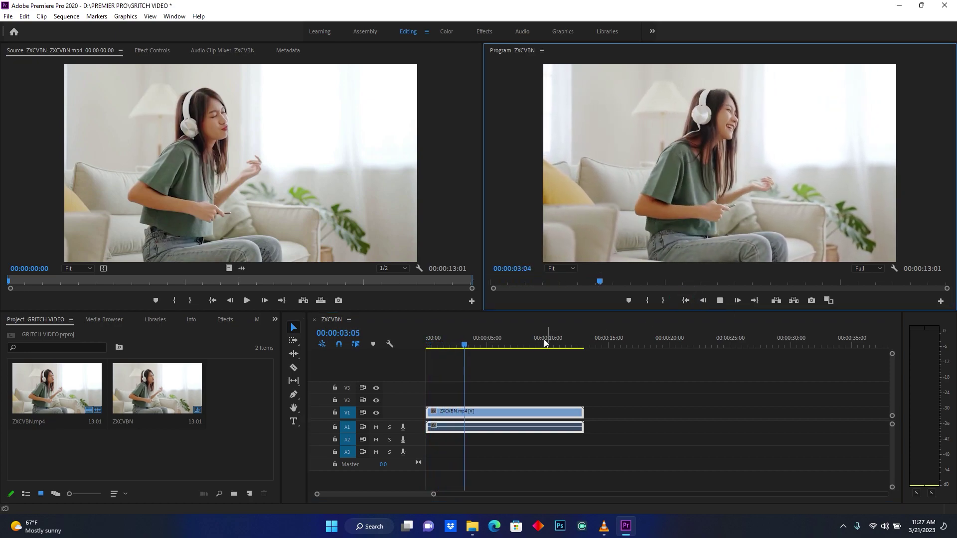
pyautogui.moveTo(471, 344); pyautogui.dragTo(446, 348)
pyautogui.moveTo(434, 496); pyautogui.dragTo(362, 496)
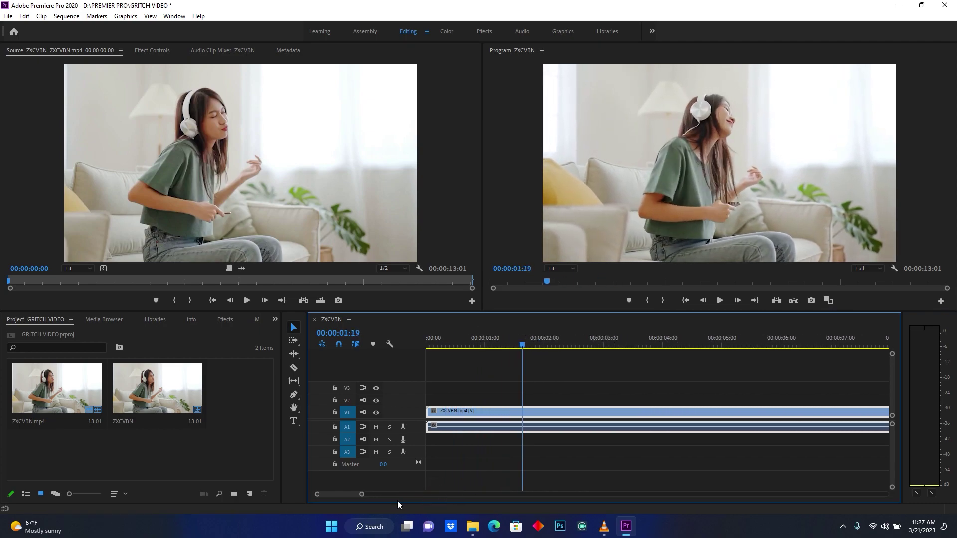
pyautogui.moveTo(362, 495); pyautogui.dragTo(352, 495)
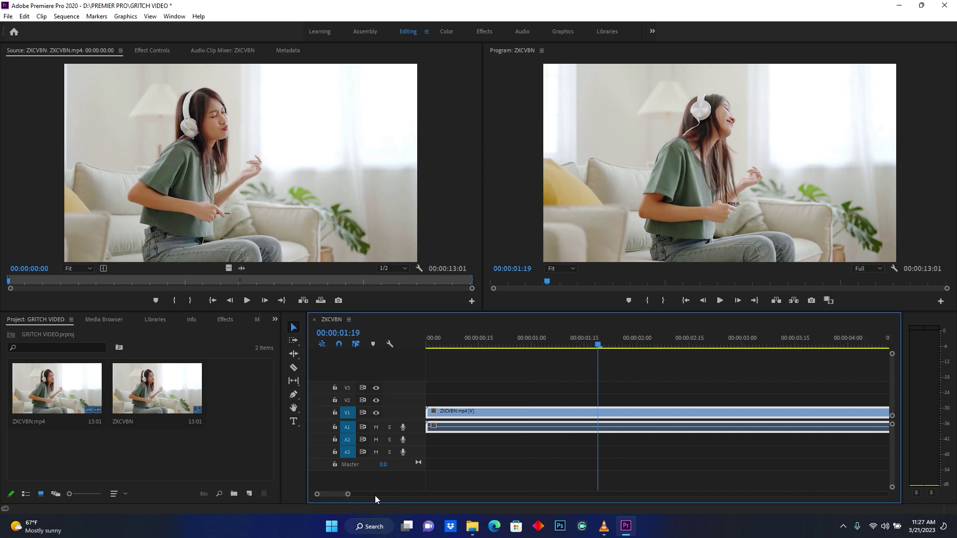
# Step: Razor-cut the clip at 1:19, 1:23 and 1:25, a few frames apart
pyautogui.press('c')
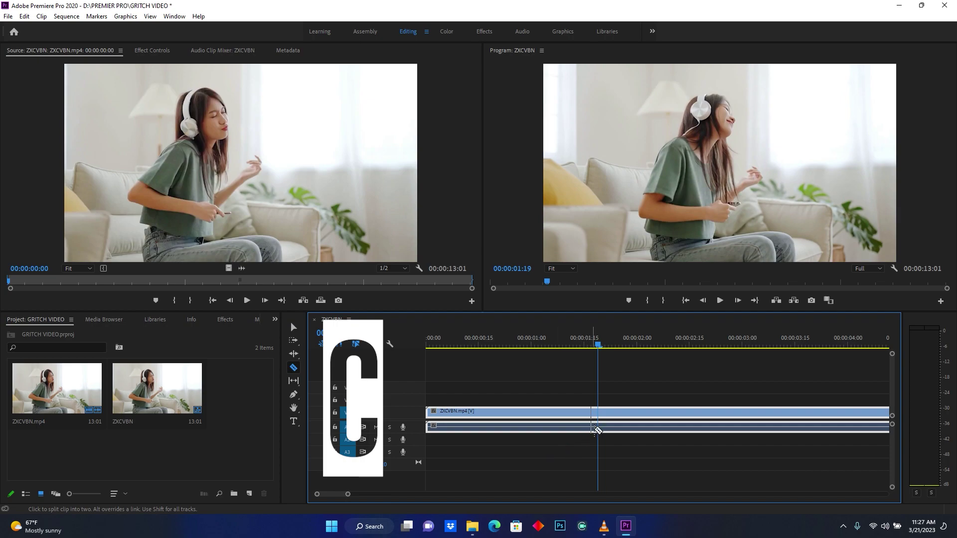
pyautogui.click(598, 419)
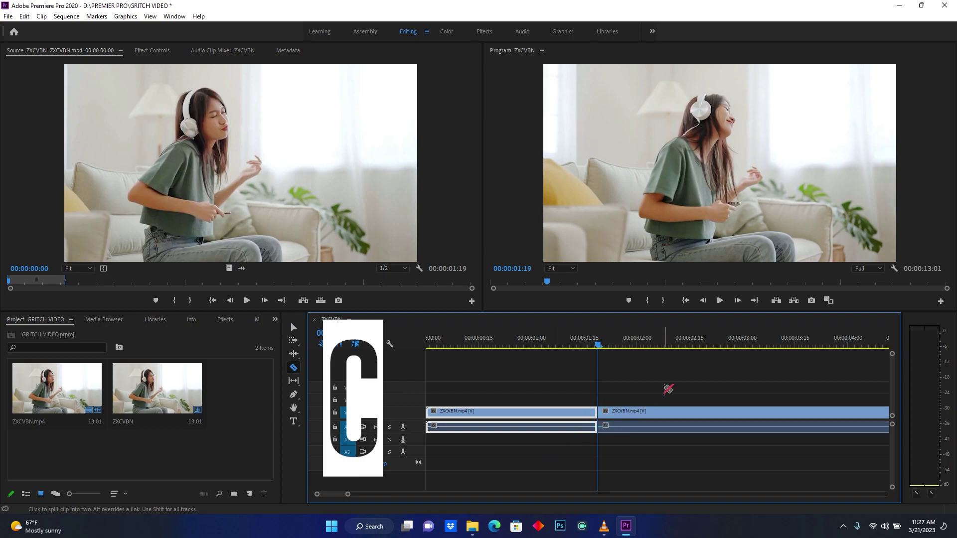
pyautogui.press('Right')
pyautogui.press('Right')
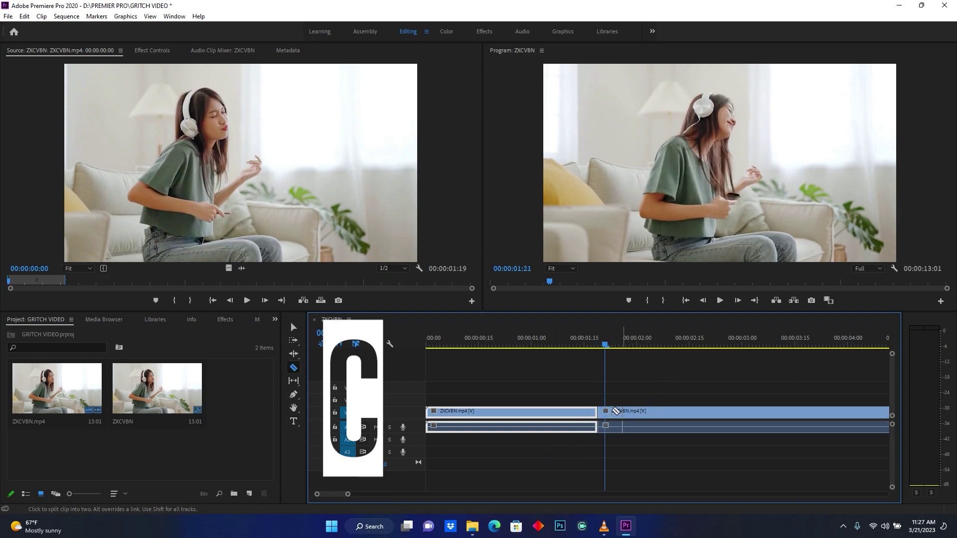
pyautogui.press('Right')
pyautogui.press('Right')
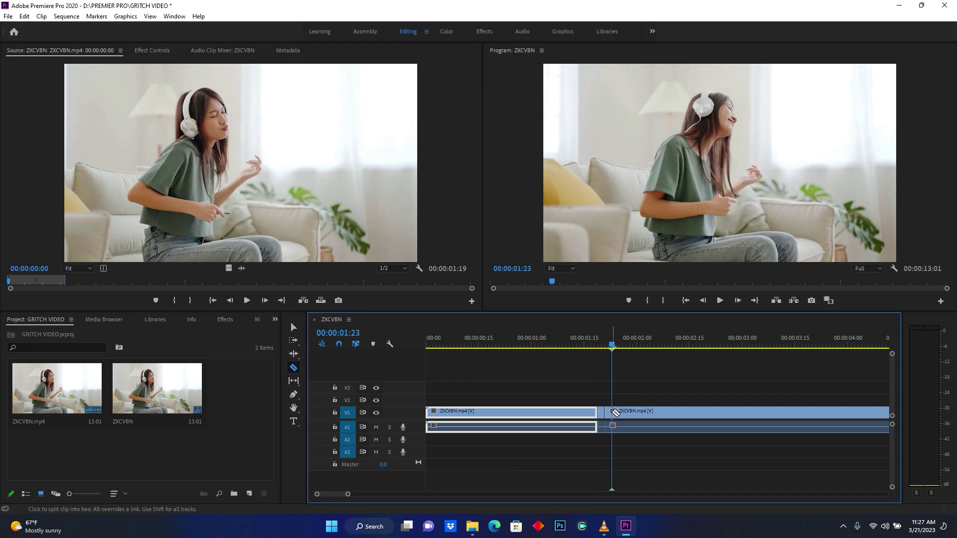
pyautogui.click(613, 412)
pyautogui.press('Right')
pyautogui.press('Right')
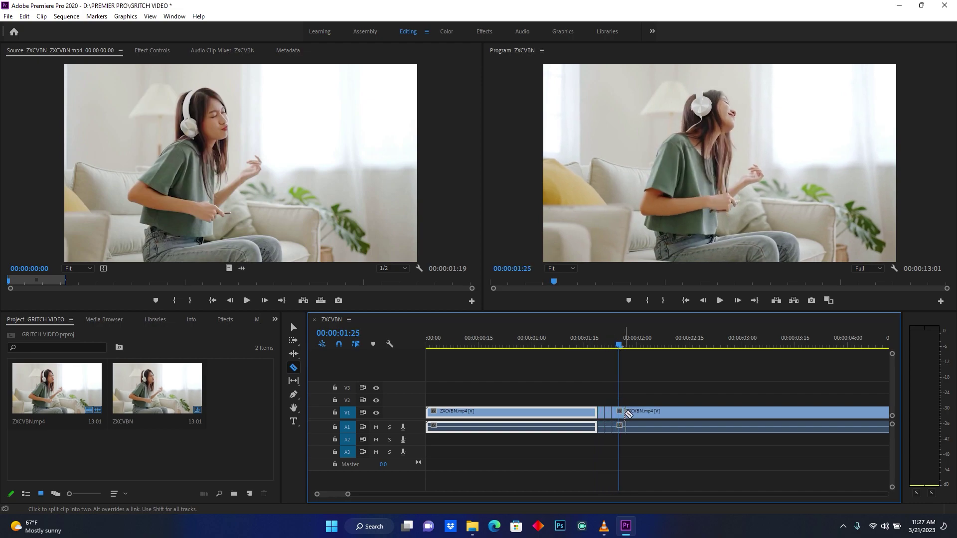
pyautogui.click(620, 414)
# Step: Add more cuts at 1:27, a couple frames later, and among the slices after 1:21
pyautogui.press('Right')
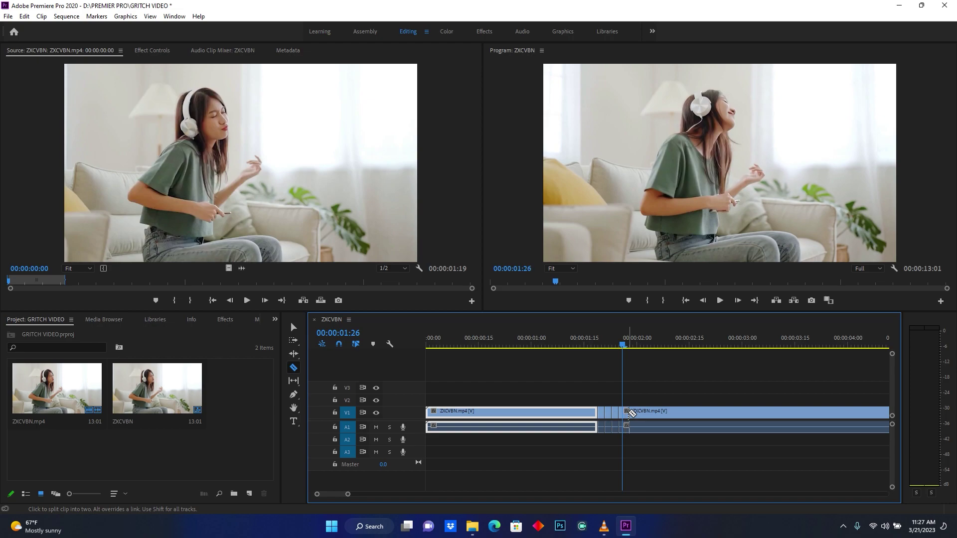
pyautogui.press('Right')
pyautogui.click(628, 414)
pyautogui.press('Right')
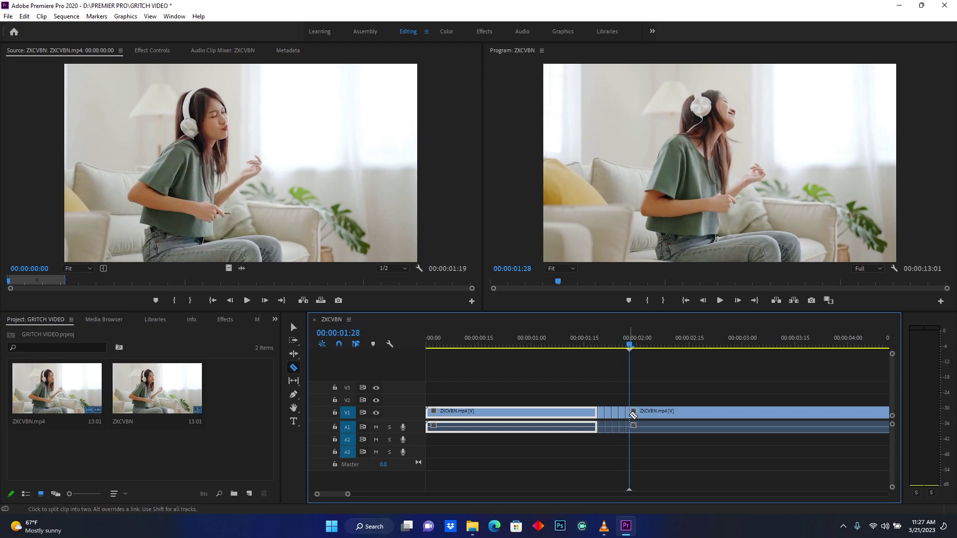
pyautogui.press('Right')
pyautogui.click(634, 414)
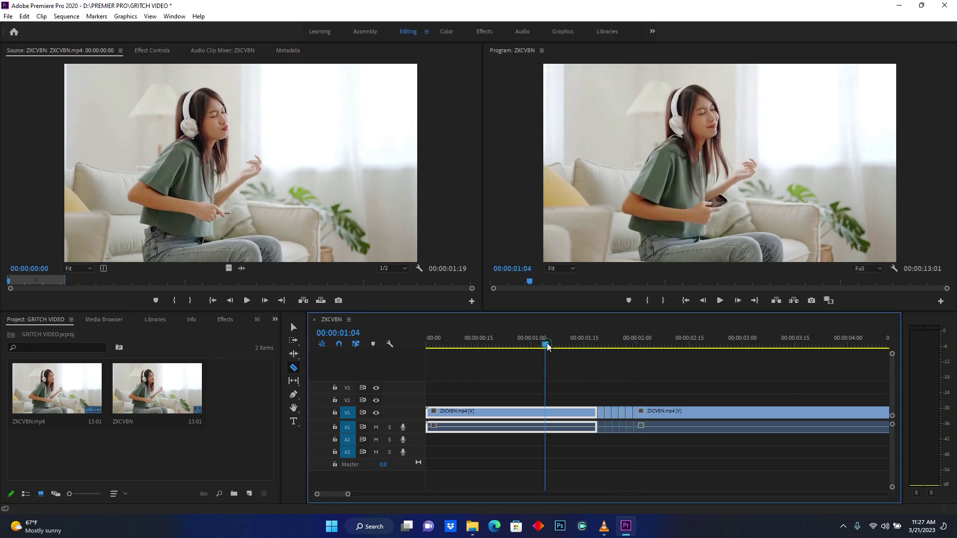
pyautogui.press('Right')
pyautogui.press('Right')
pyautogui.press('Right')
pyautogui.press('Right')
pyautogui.press('Right')
pyautogui.press('Right')
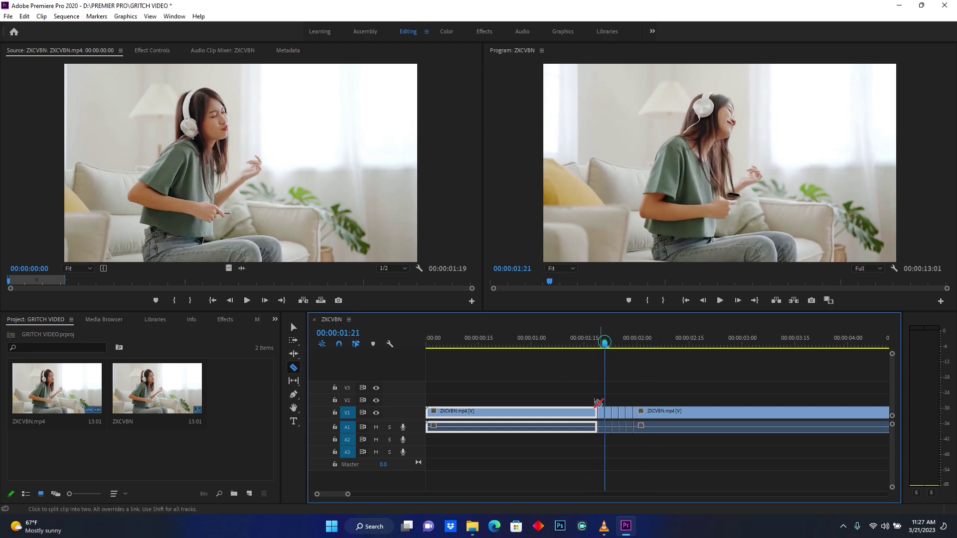
pyautogui.click(606, 348)
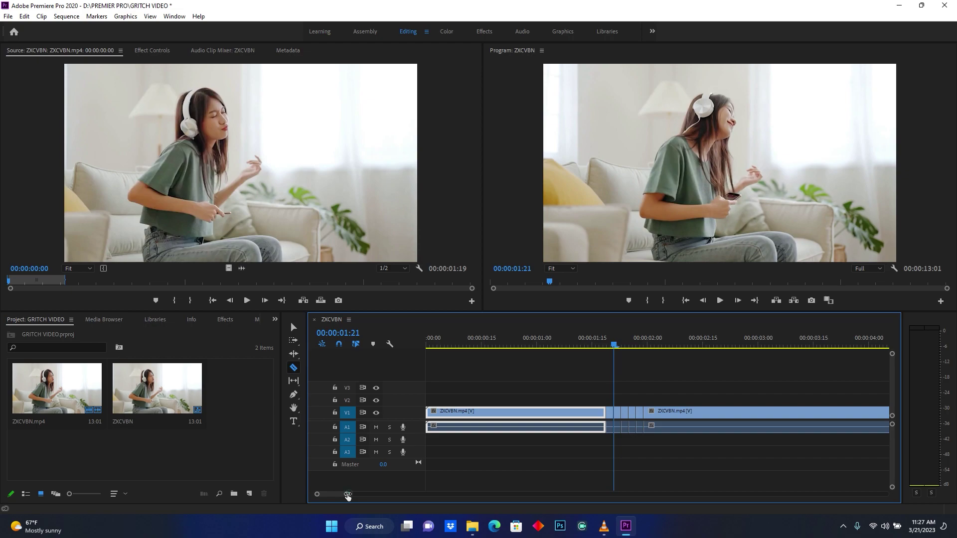
pyautogui.moveTo(349, 496); pyautogui.dragTo(331, 496)
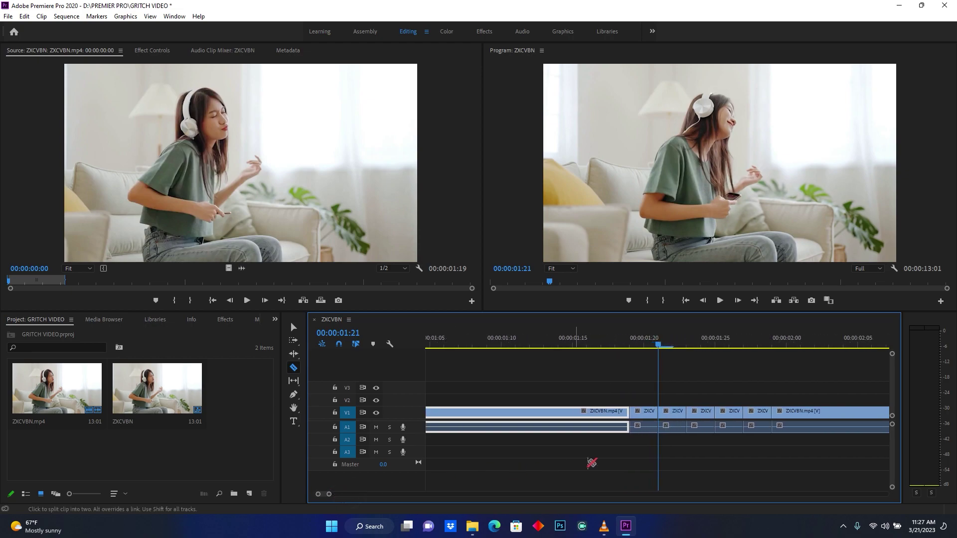
pyautogui.press('Right')
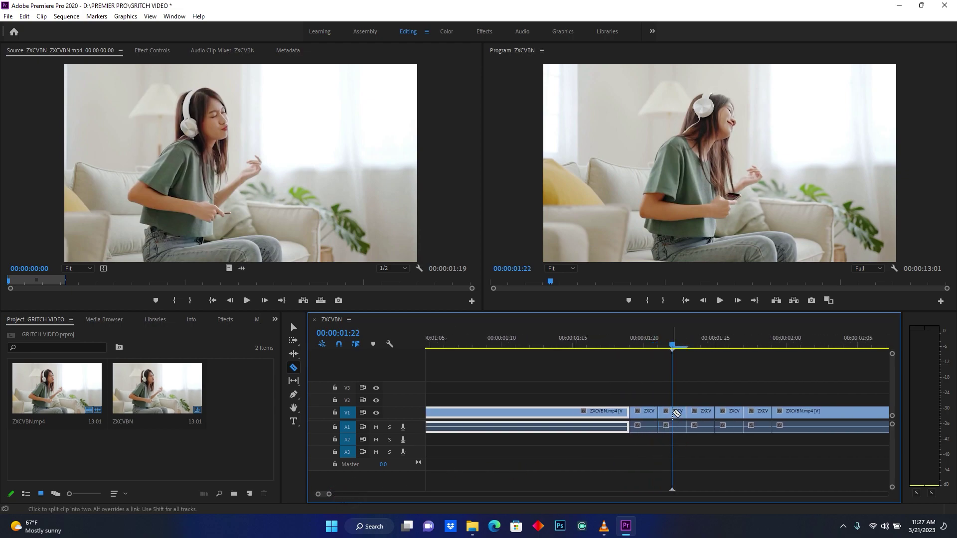
pyautogui.click(676, 413)
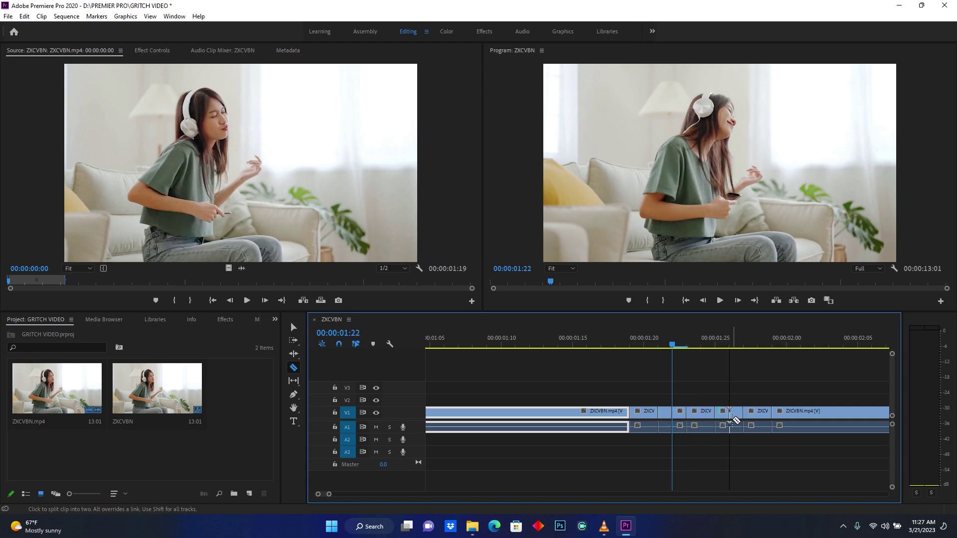
pyautogui.press('v')
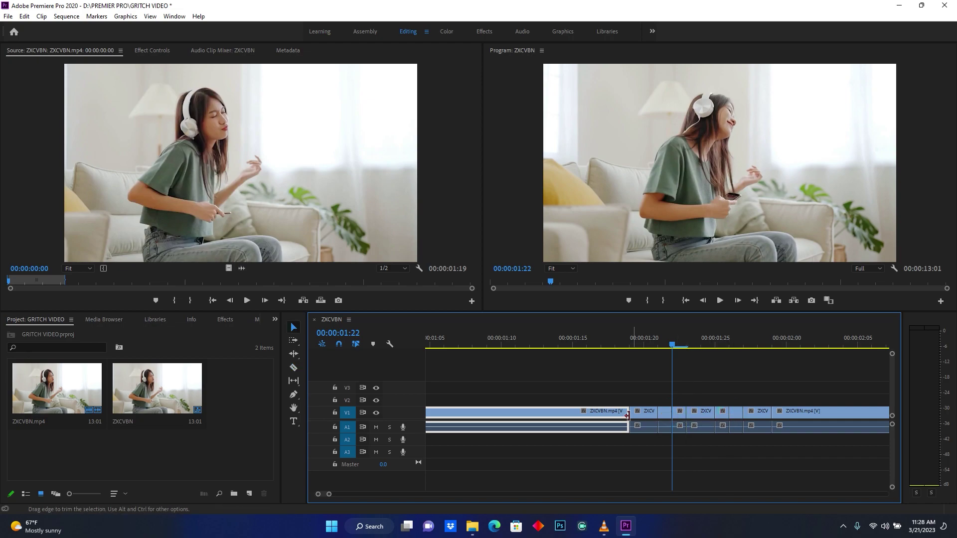
# Step: Copy the first short V1 slice onto track V2 at 1:20
pyautogui.click(639, 412)
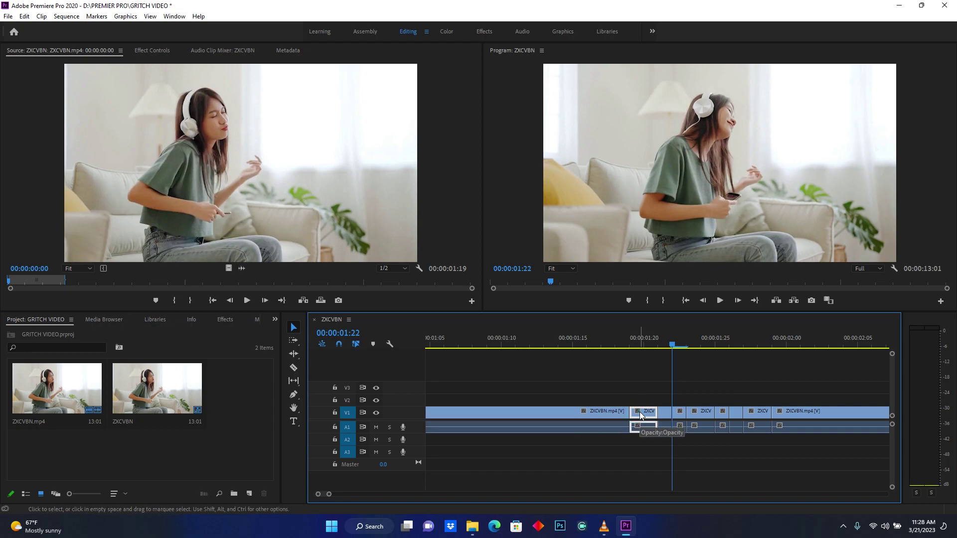
pyautogui.moveTo(639, 412); pyautogui.dragTo(642, 400)
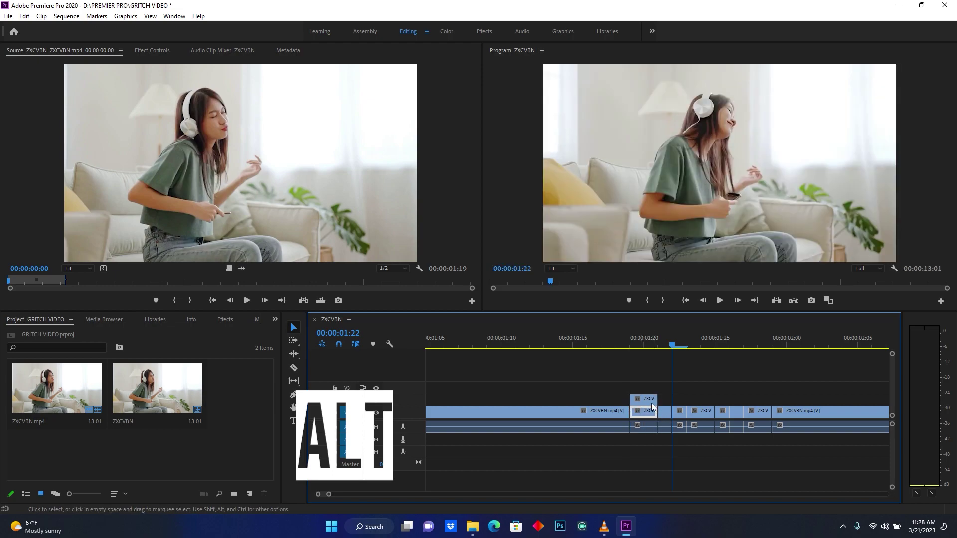
pyautogui.click(645, 338)
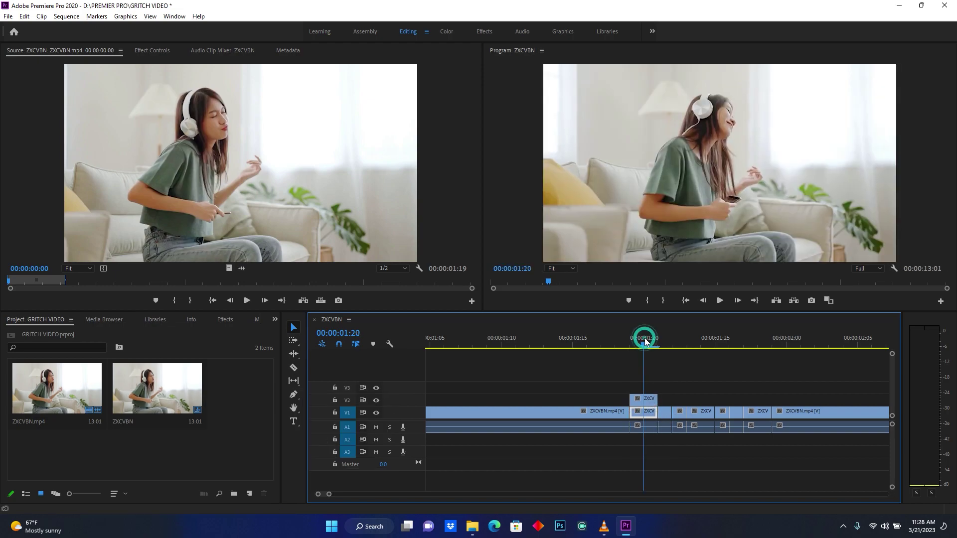
pyautogui.click(653, 399)
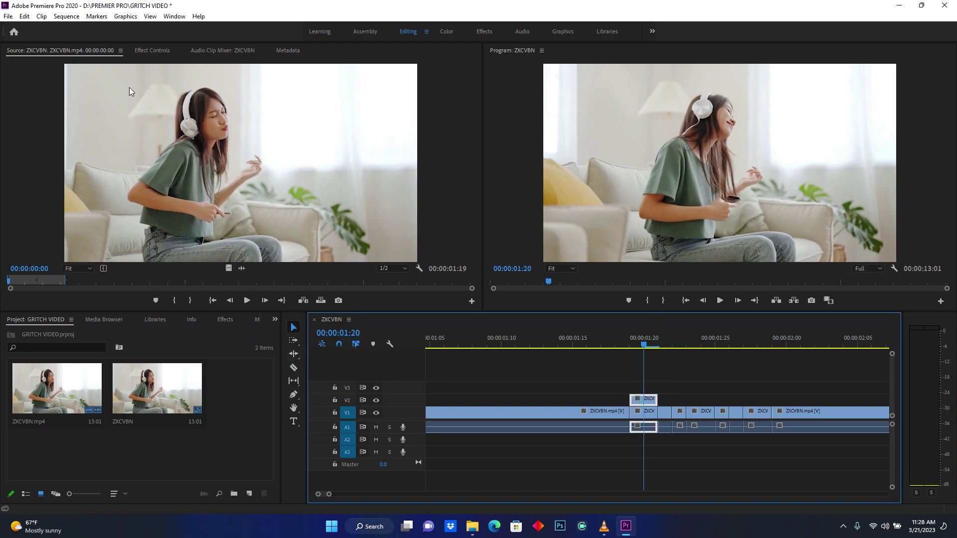
# Step: Set the V2 slice to 50% opacity and Position X about 619
pyautogui.click(152, 51)
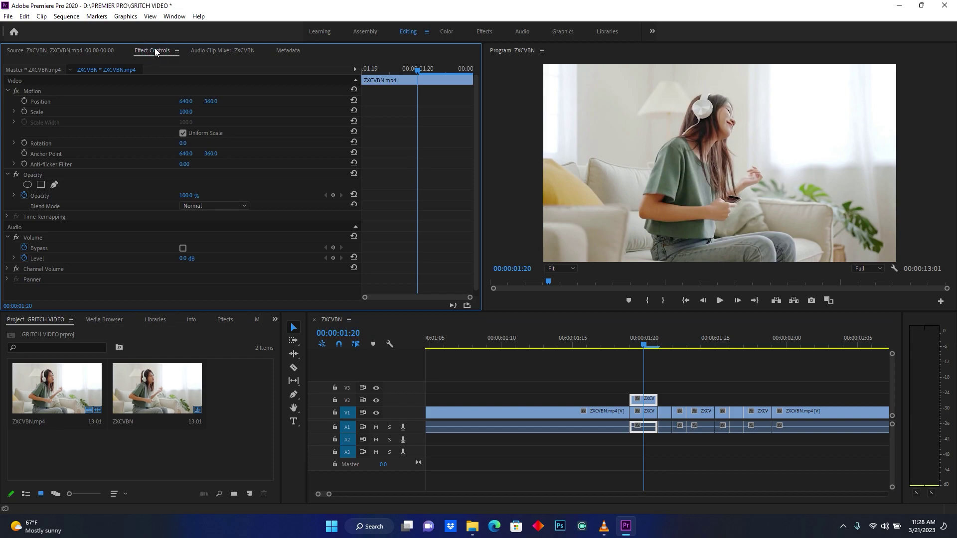
pyautogui.click(189, 197)
pyautogui.write('50')
pyautogui.moveTo(188, 102); pyautogui.dragTo(181, 103)
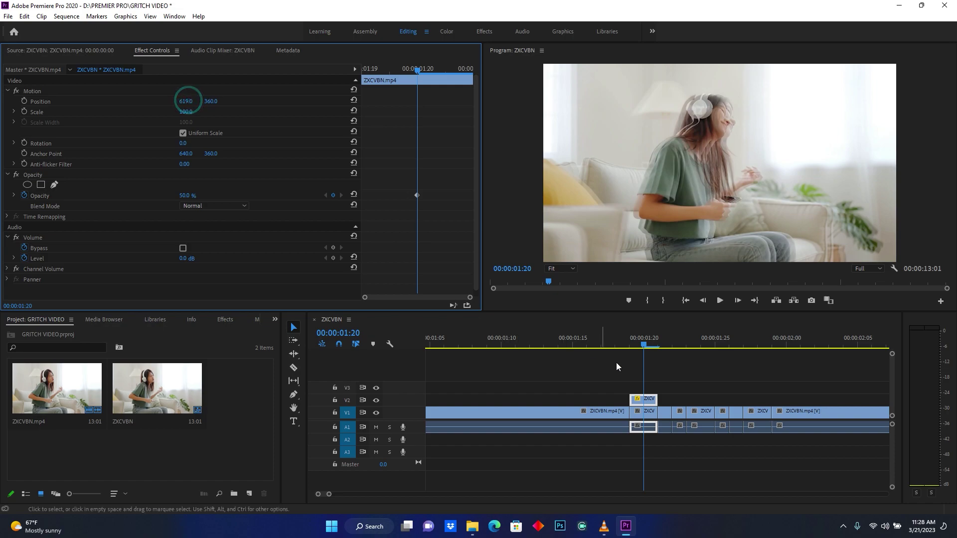
pyautogui.click(661, 334)
pyautogui.click(665, 413)
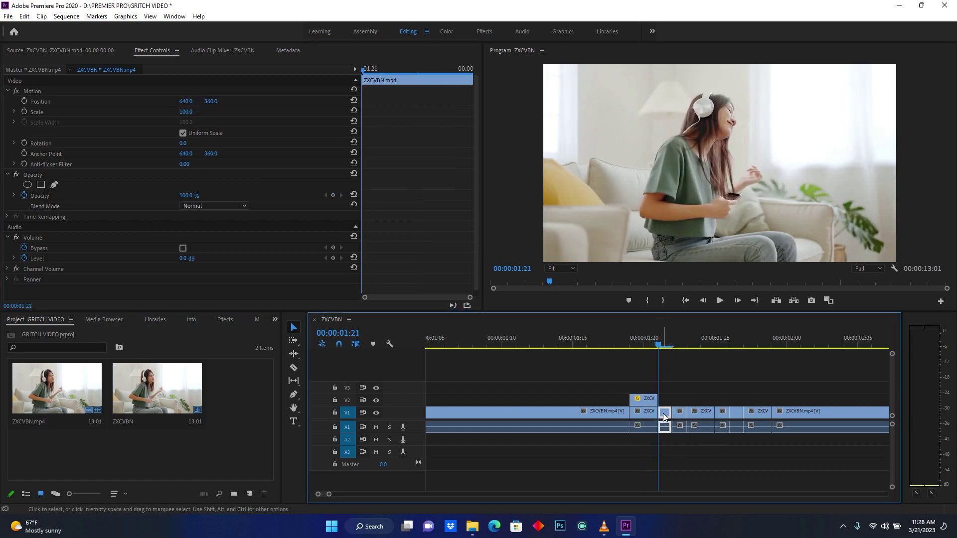
# Step: Delete the 01:21 slice, copy the 01:22 slice to V2, and search effects for 'color'
pyautogui.press('Delete')
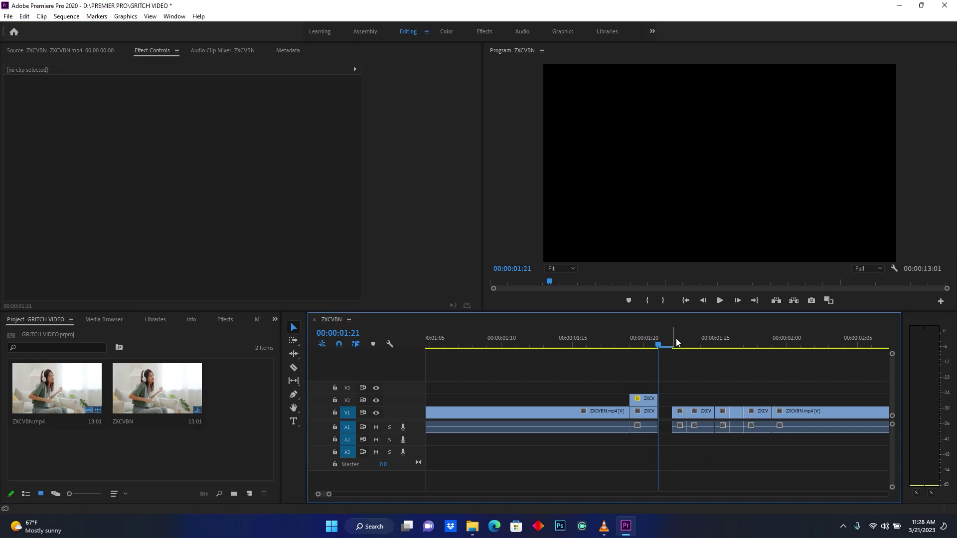
pyautogui.click(676, 343)
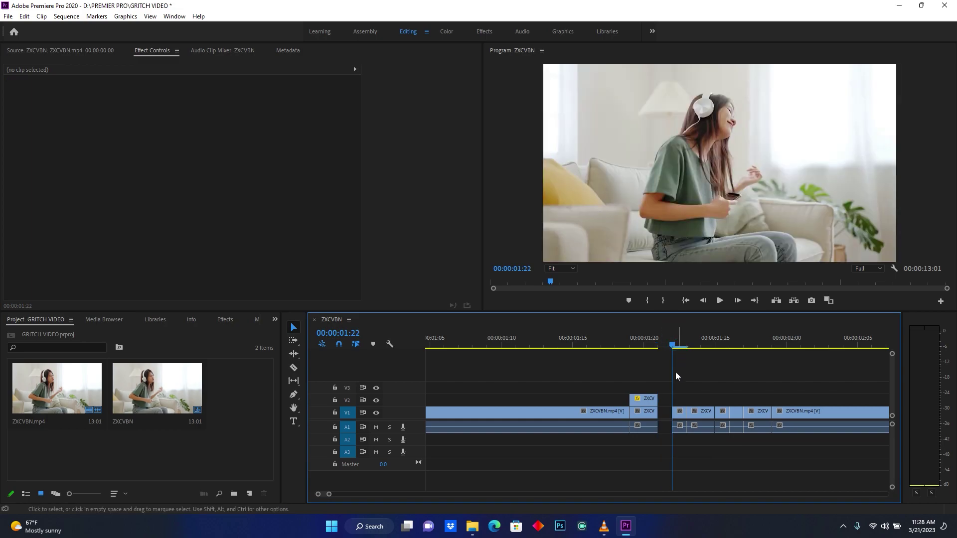
pyautogui.click(683, 414)
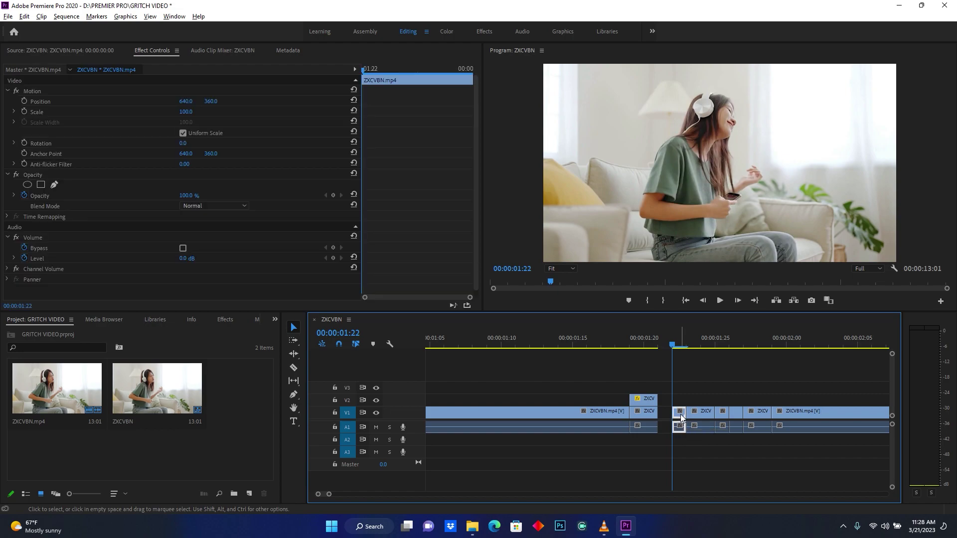
pyautogui.moveTo(682, 414); pyautogui.dragTo(680, 402)
pyautogui.click(679, 401)
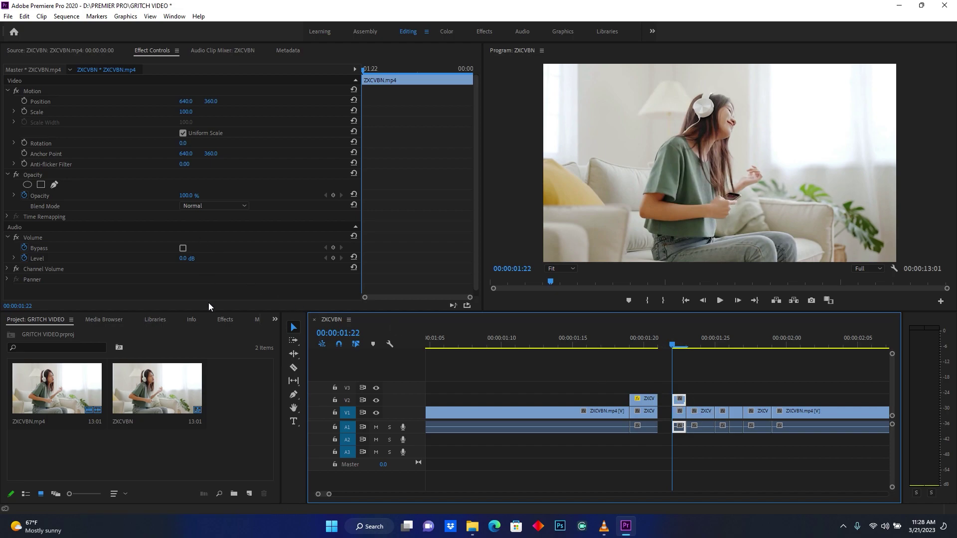
pyautogui.click(226, 322)
pyautogui.click(71, 332)
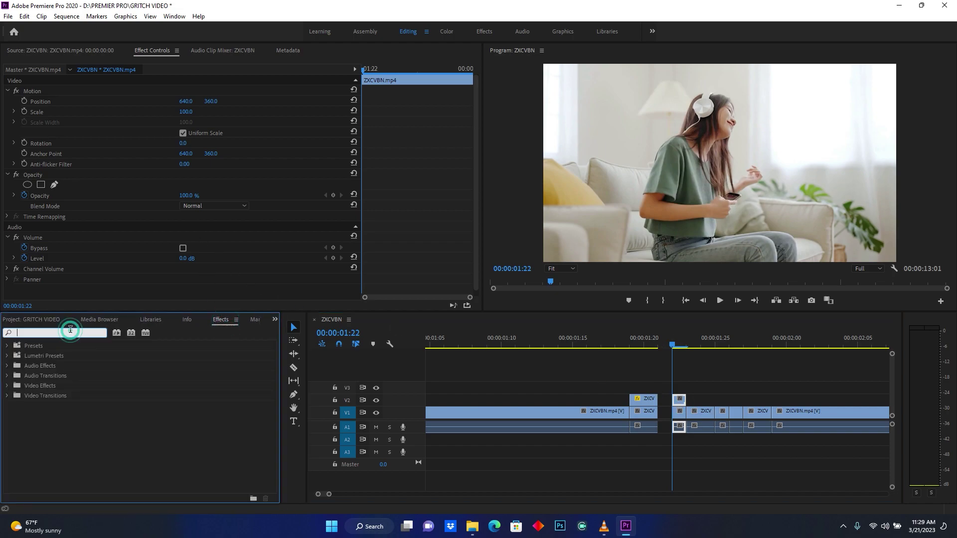
pyautogui.write('color')
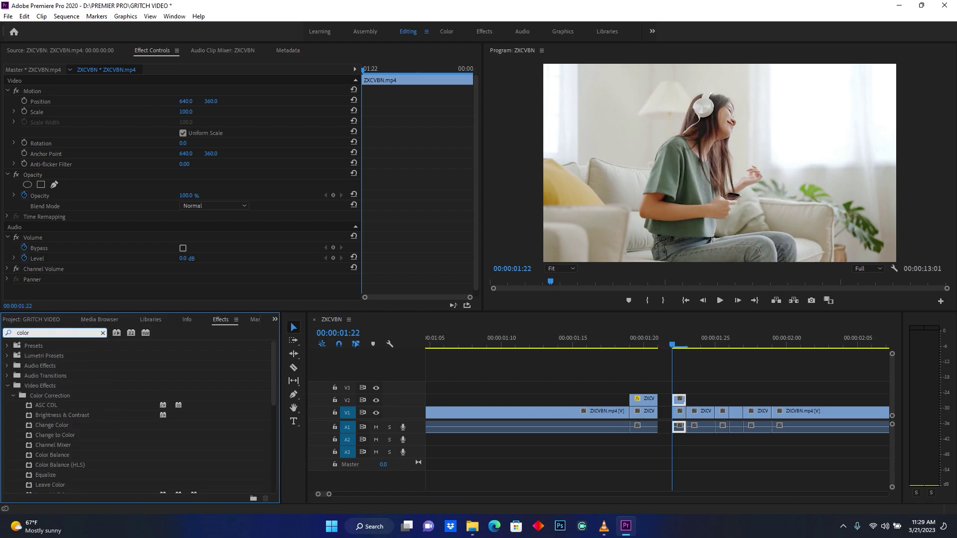
pyautogui.scroll(-3, 51, 371)
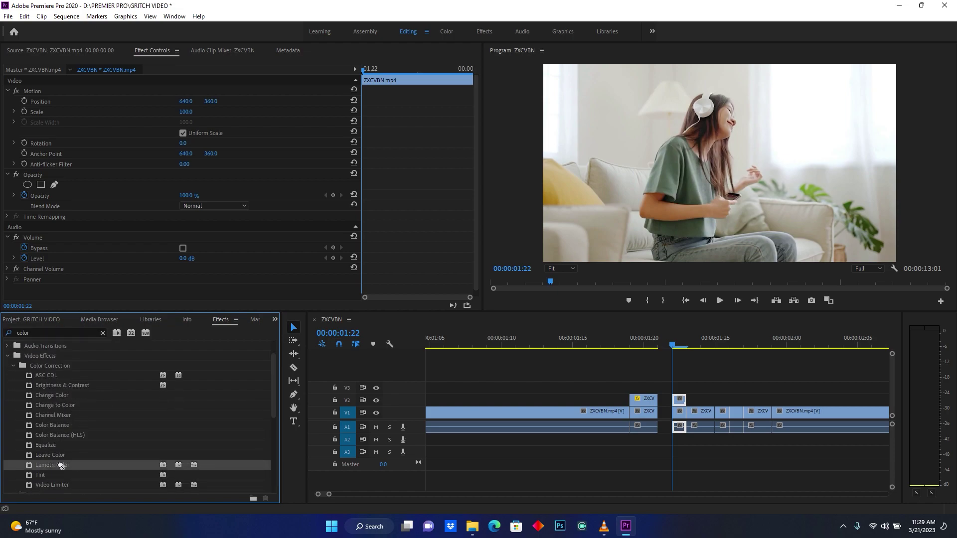
# Step: Apply Lumetri Color to the V2 slice with Tint -47, Opacity 50% and Position X 671
pyautogui.moveTo(63, 465); pyautogui.dragTo(679, 399)
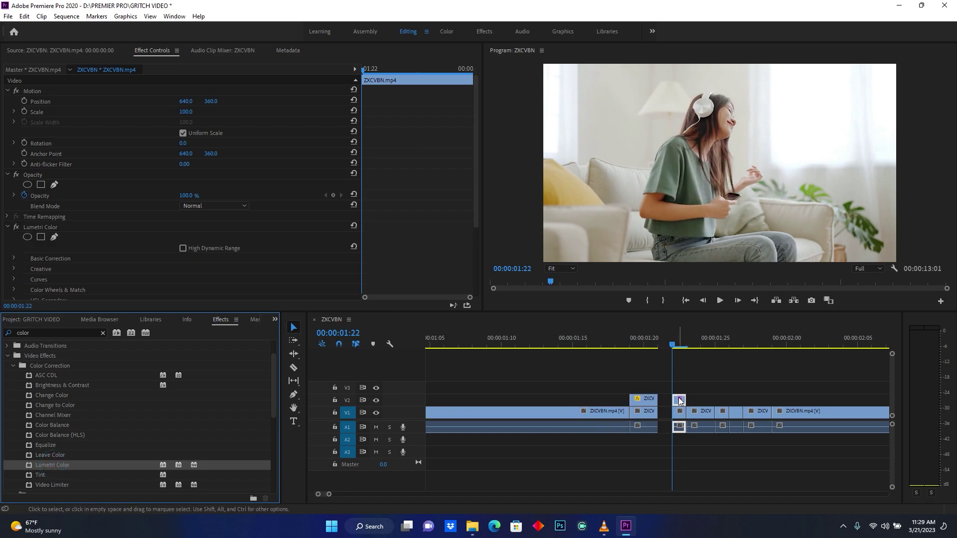
pyautogui.scroll(-1, 678, 401)
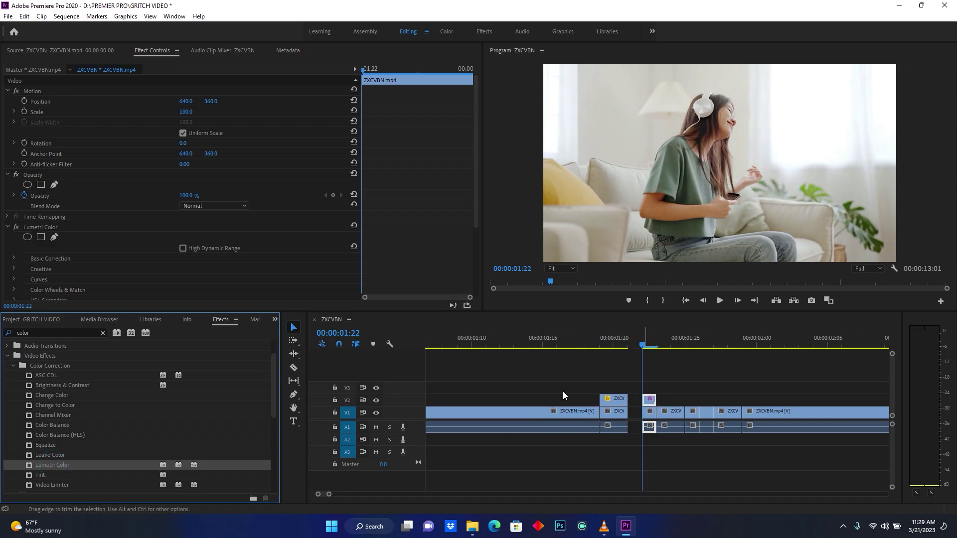
pyautogui.scroll(-4, 108, 227)
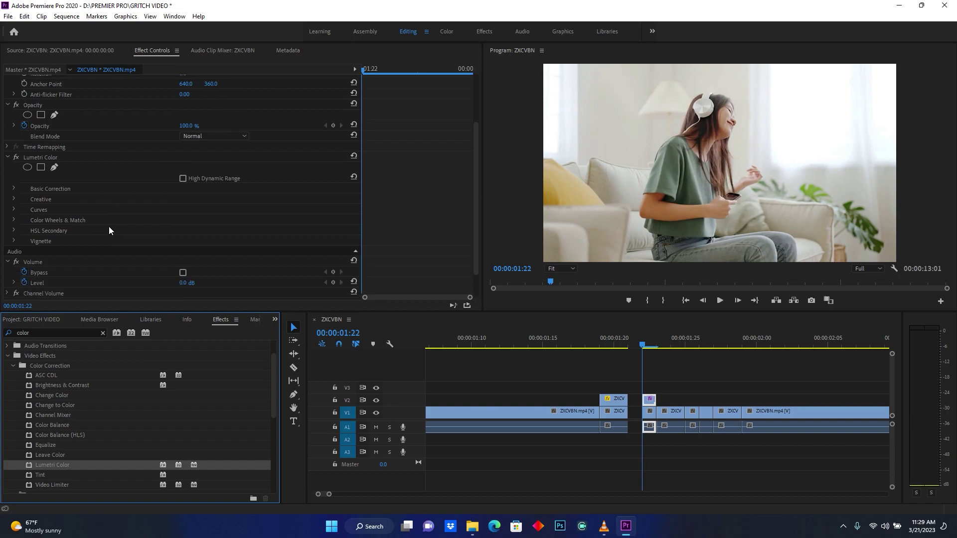
pyautogui.click(14, 179)
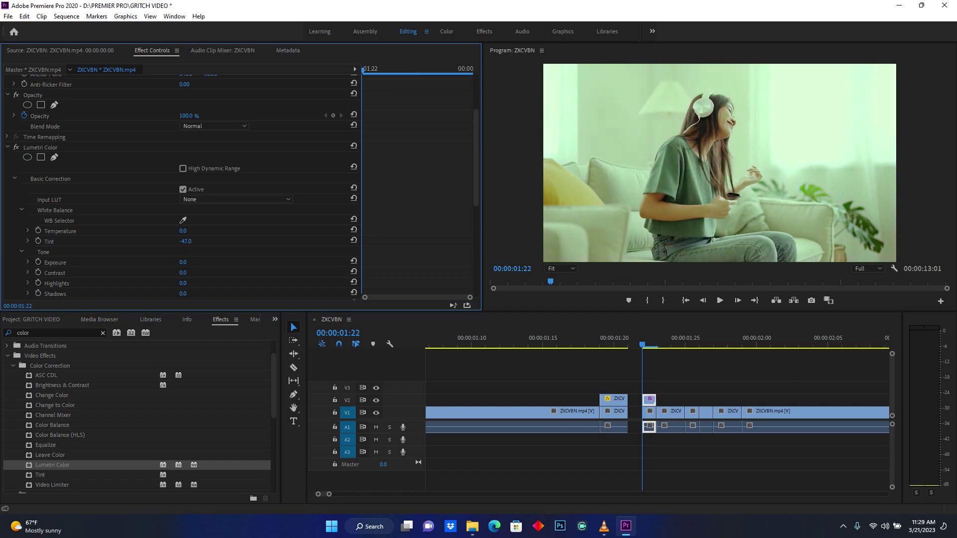
pyautogui.moveTo(205, 235); pyautogui.dragTo(196, 235)
pyautogui.write('5')
pyautogui.scroll(3, 215, 144)
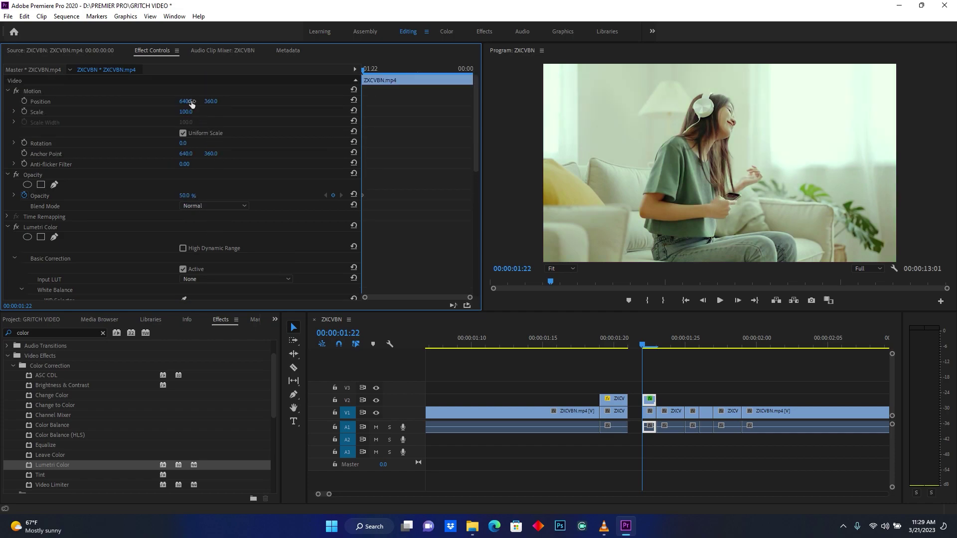
pyautogui.moveTo(186, 101); pyautogui.dragTo(188, 100)
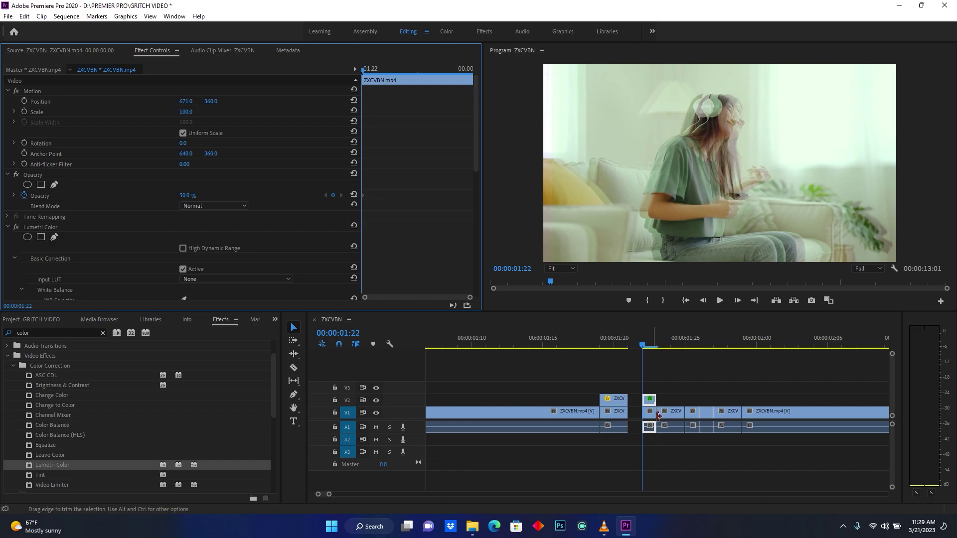
# Step: Cut the V1 clip at 01:24 and copy that short slice onto V2
pyautogui.click(675, 412)
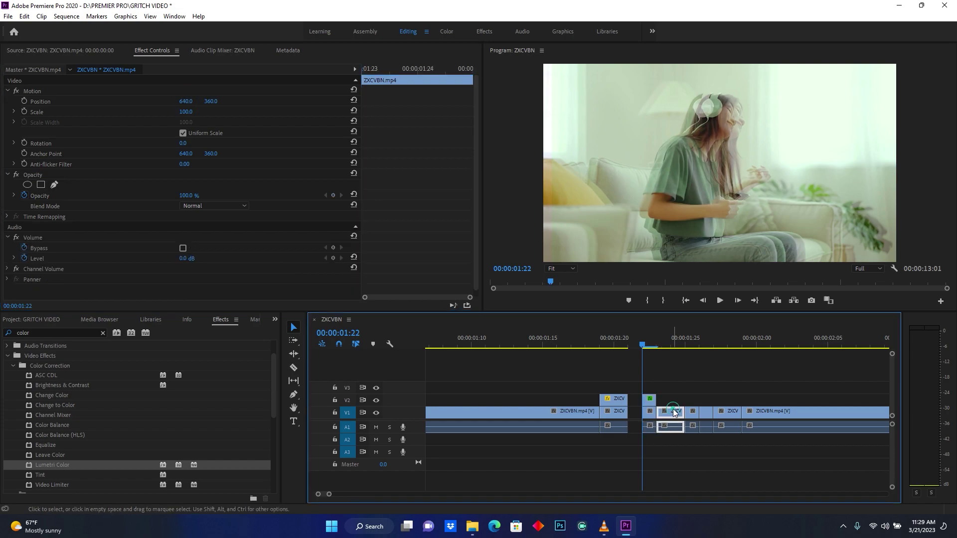
pyautogui.click(661, 345)
pyautogui.moveTo(665, 344); pyautogui.dragTo(673, 344)
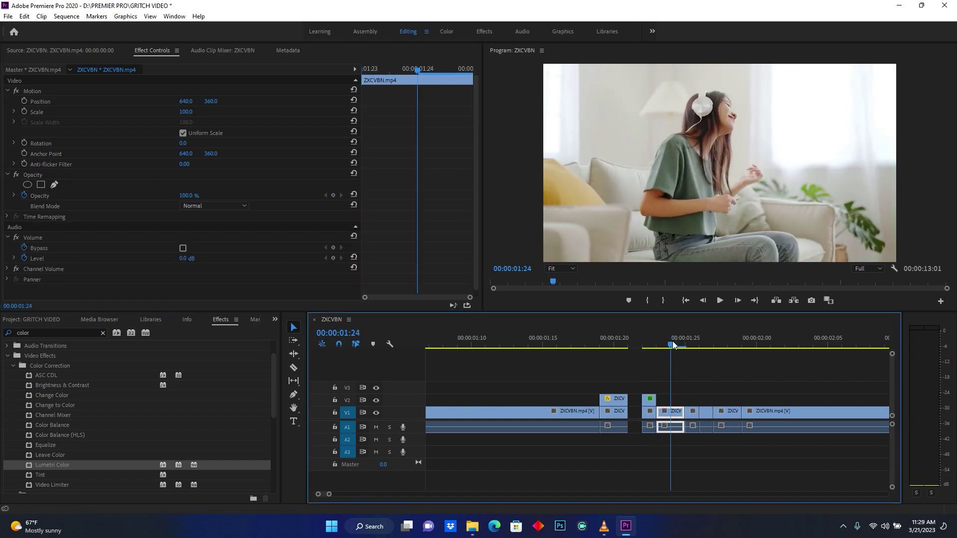
pyautogui.press('c')
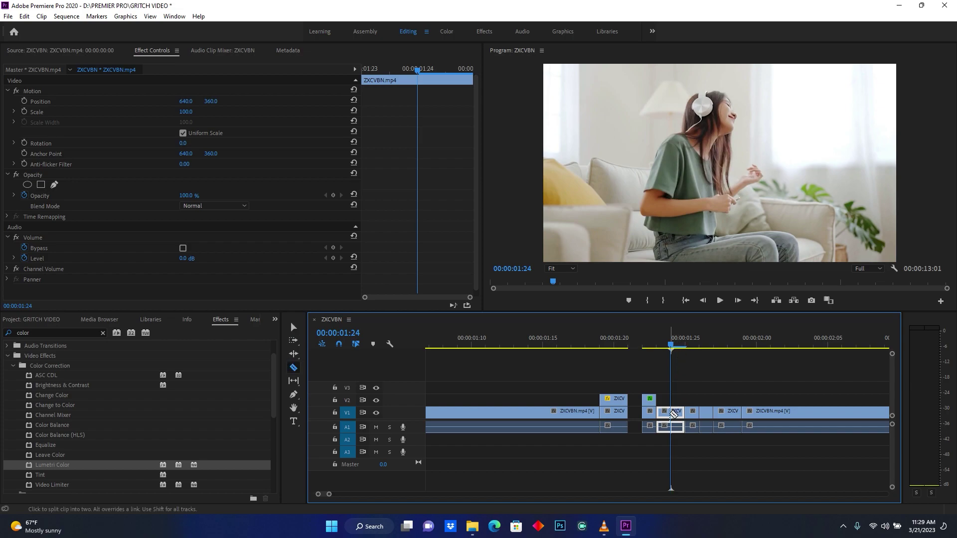
pyautogui.click(671, 411)
pyautogui.press('v')
pyautogui.click(678, 415)
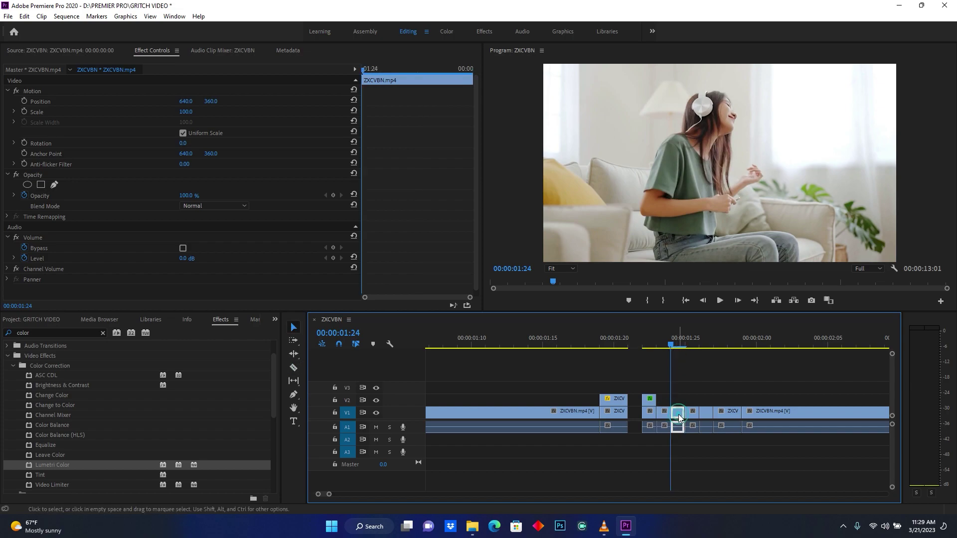
pyautogui.moveTo(678, 413); pyautogui.dragTo(678, 403)
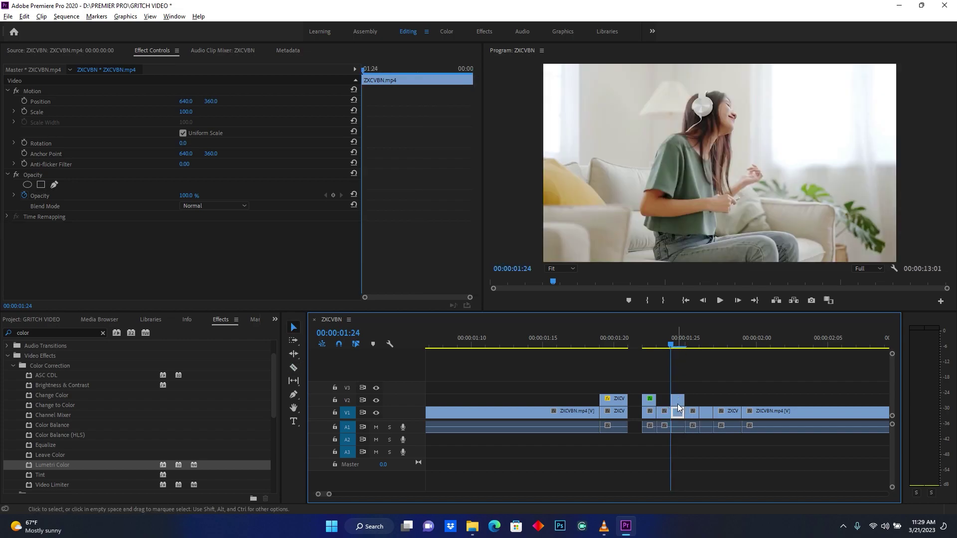
pyautogui.click(677, 402)
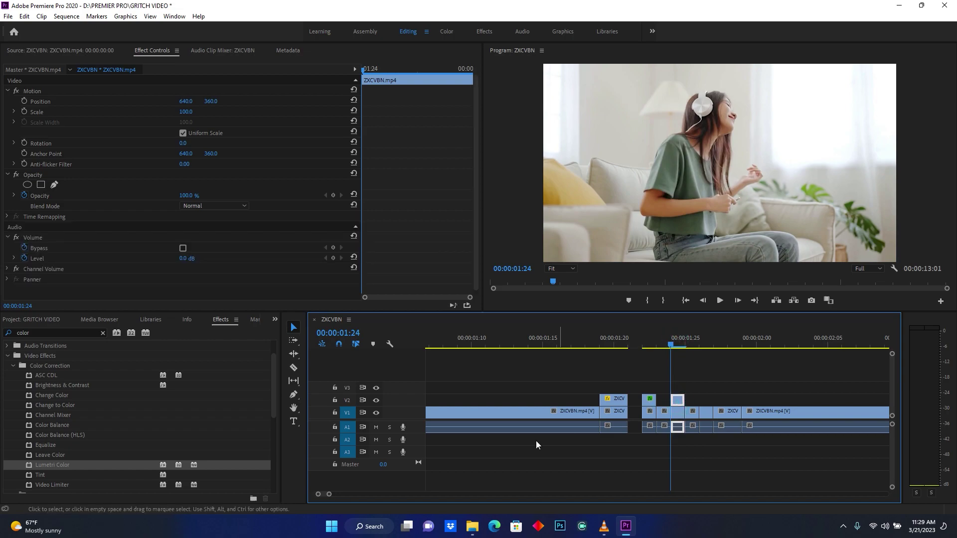
# Step: Give the 01:24 V2 slice Lumetri Color with Tint 56, Opacity 50% and Scale 121
pyautogui.moveTo(52, 464); pyautogui.dragTo(678, 402)
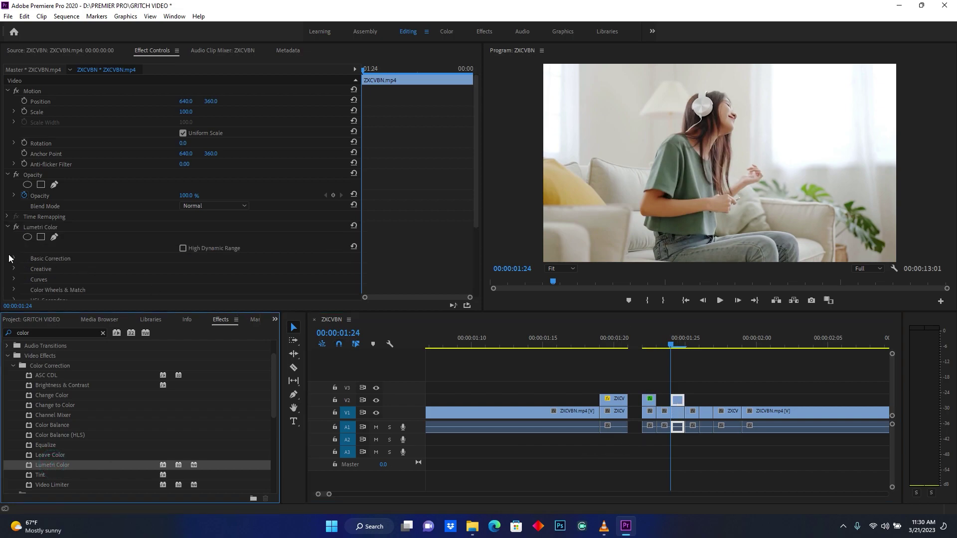
pyautogui.scroll(-5, 166, 278)
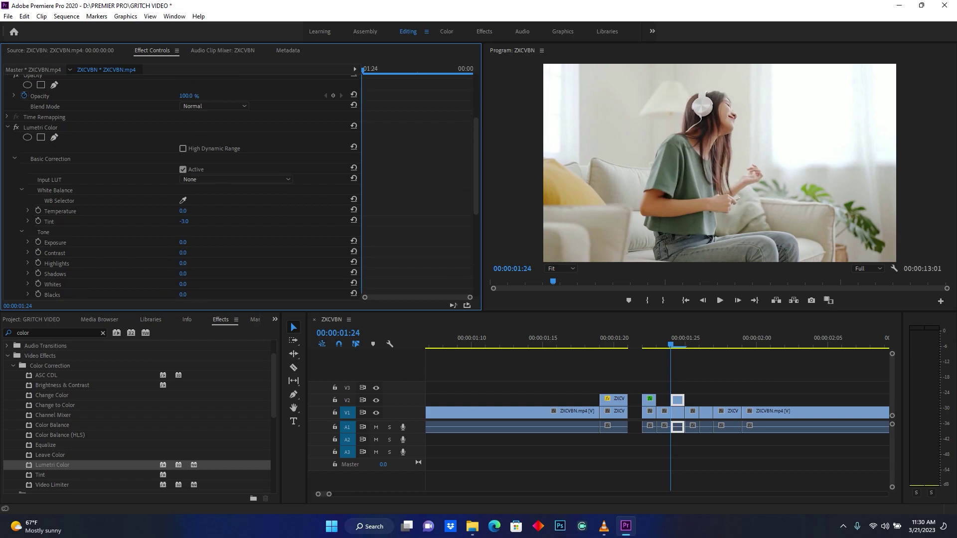
pyautogui.moveTo(185, 221); pyautogui.dragTo(195, 222)
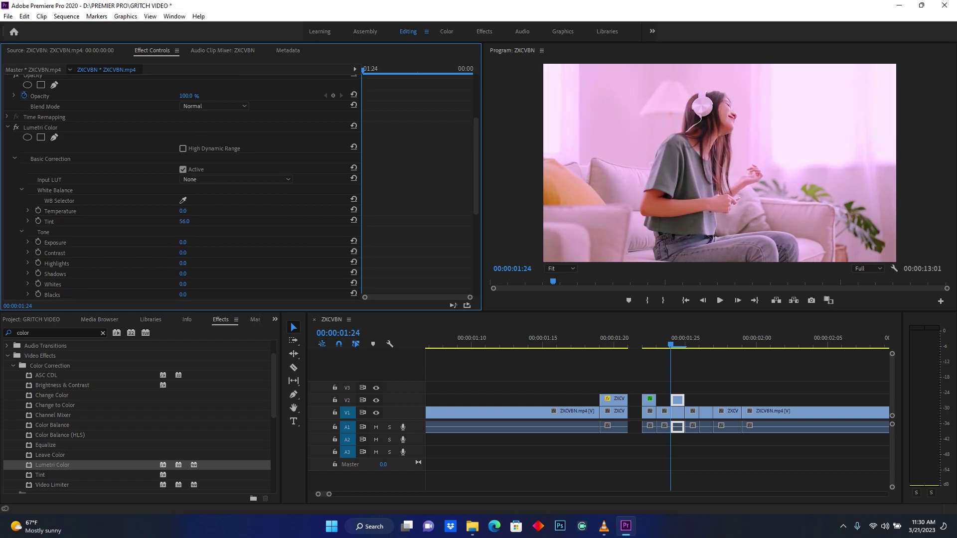
pyautogui.scroll(4, 190, 221)
pyautogui.write('50')
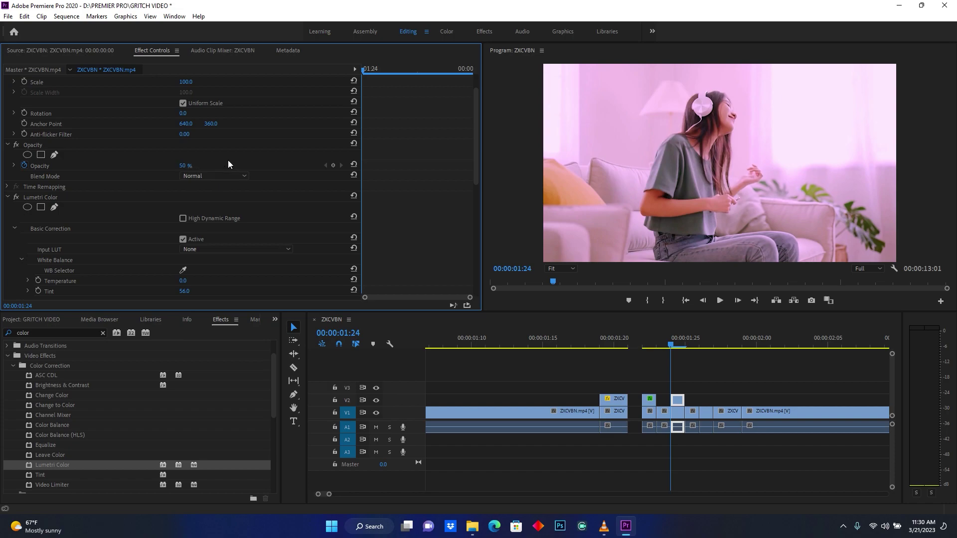
pyautogui.press('Return')
pyautogui.scroll(2, 228, 164)
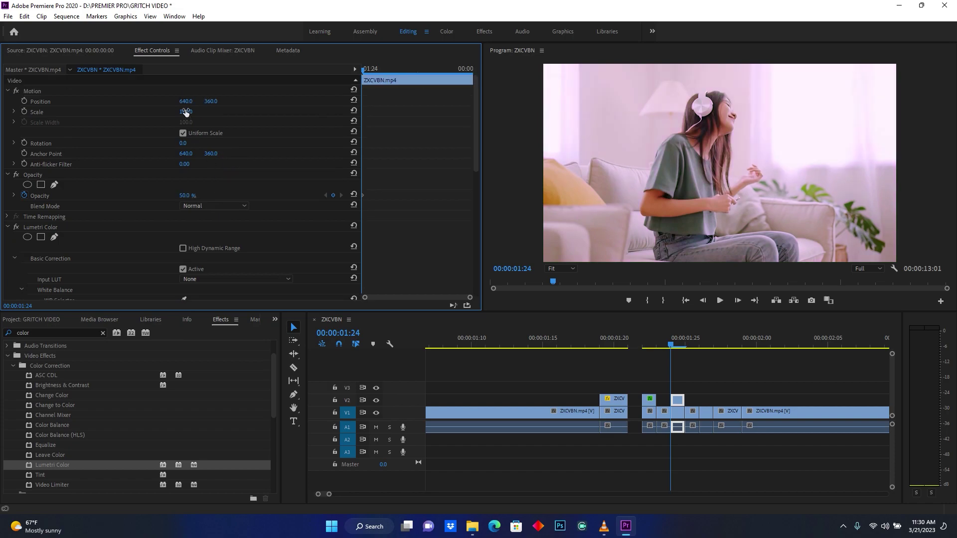
pyautogui.moveTo(186, 112); pyautogui.dragTo(202, 113)
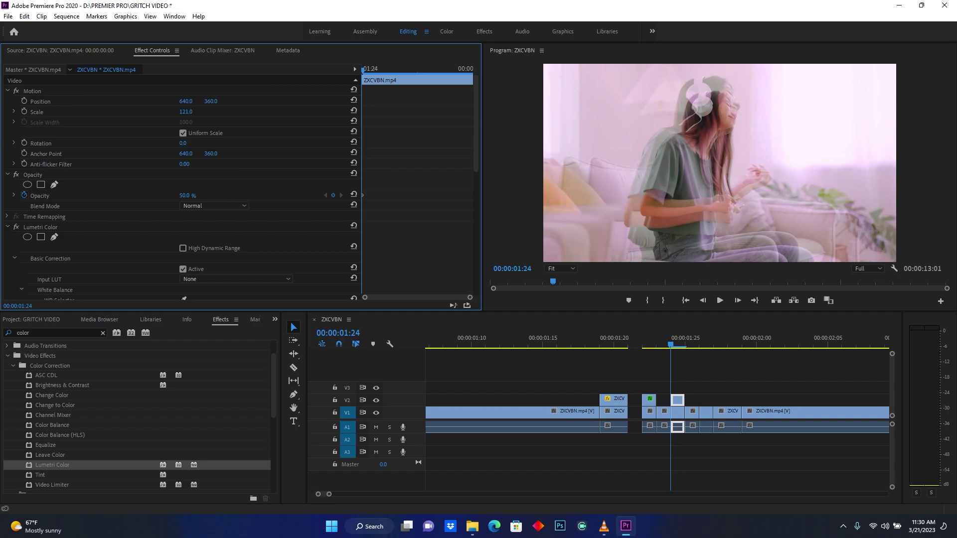
pyautogui.click(692, 413)
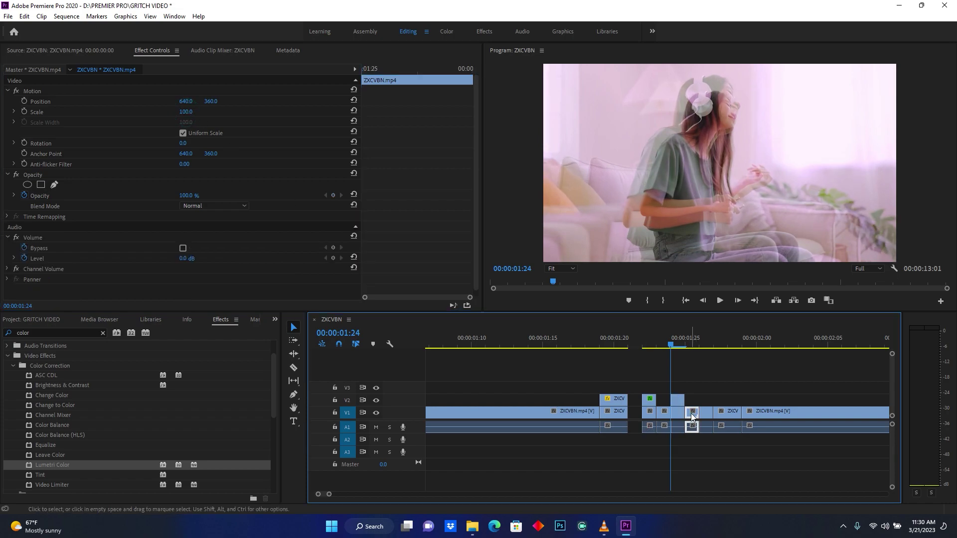
# Step: Delete the V1 slice after 01:24 and copy the 01:27 slice onto V2
pyautogui.press('Delete')
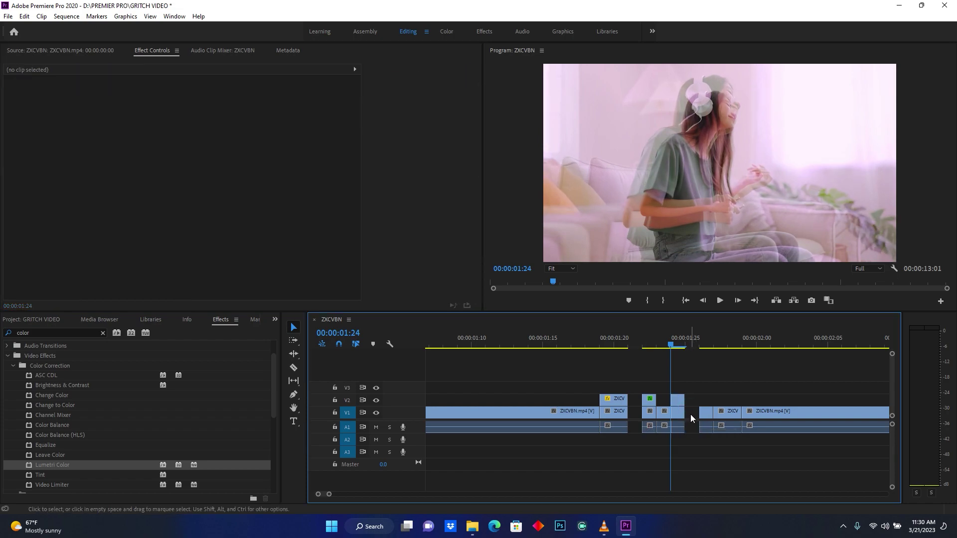
pyautogui.moveTo(697, 346); pyautogui.dragTo(714, 347)
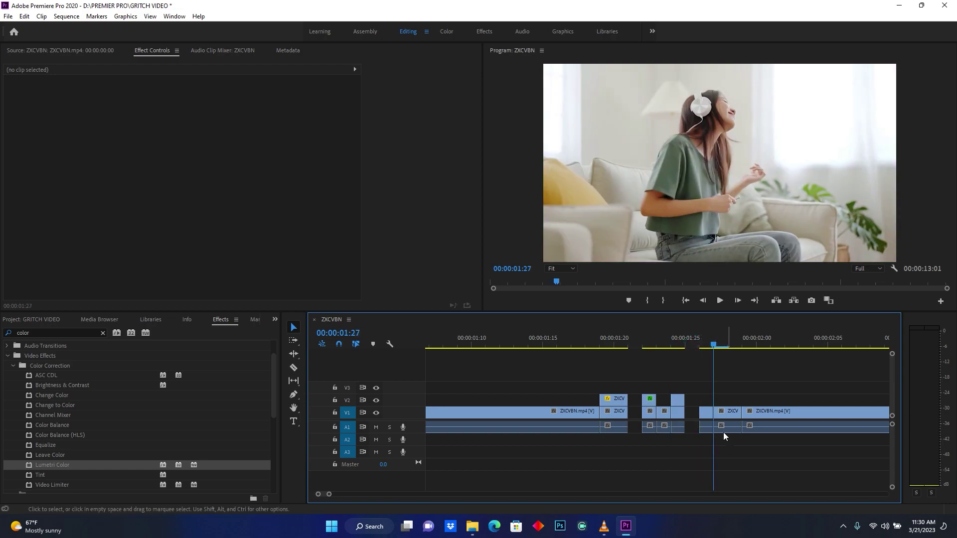
pyautogui.click(722, 412)
pyautogui.keyDown('alt'); pyautogui.moveTo(722, 411); pyautogui.dragTo(729, 400); pyautogui.keyUp('alt')
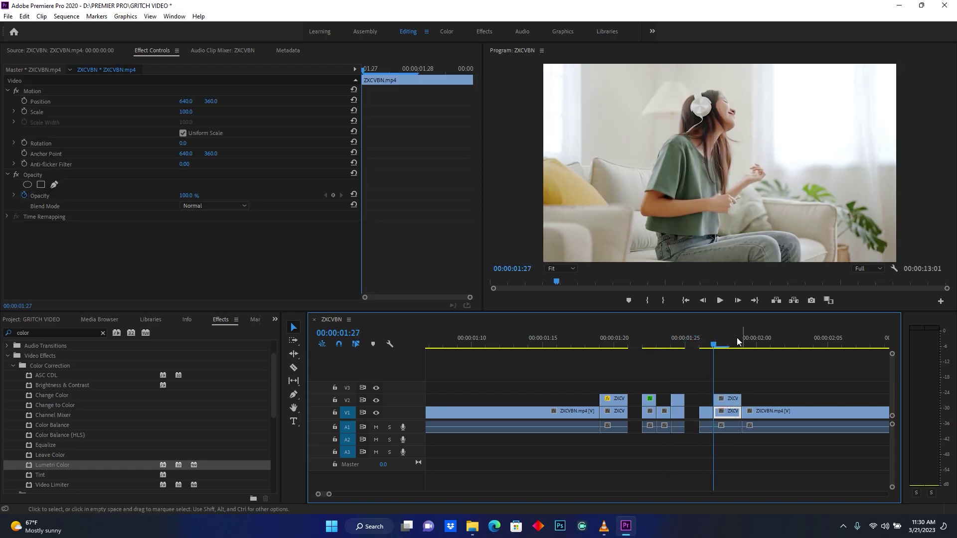
pyautogui.click(732, 345)
pyautogui.click(728, 399)
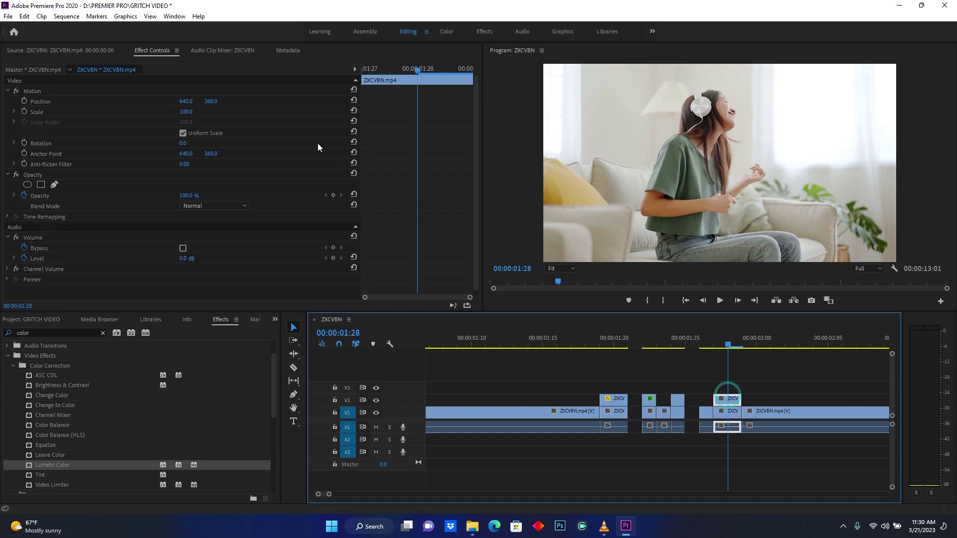
# Step: Give the 01:27 V2 copy 50% opacity and 114 scale, then preview the glitch
pyautogui.click(188, 195)
pyautogui.write('50')
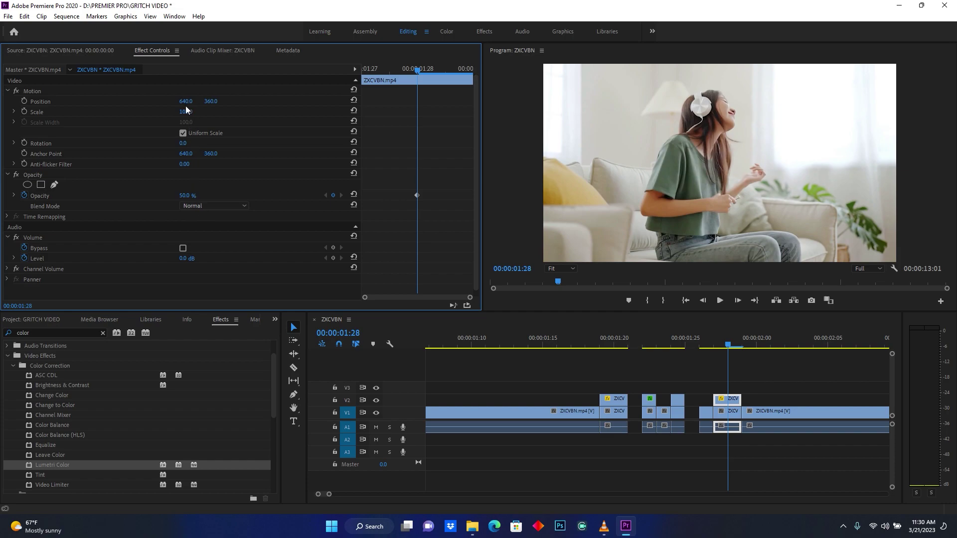
pyautogui.moveTo(186, 112); pyautogui.dragTo(196, 112)
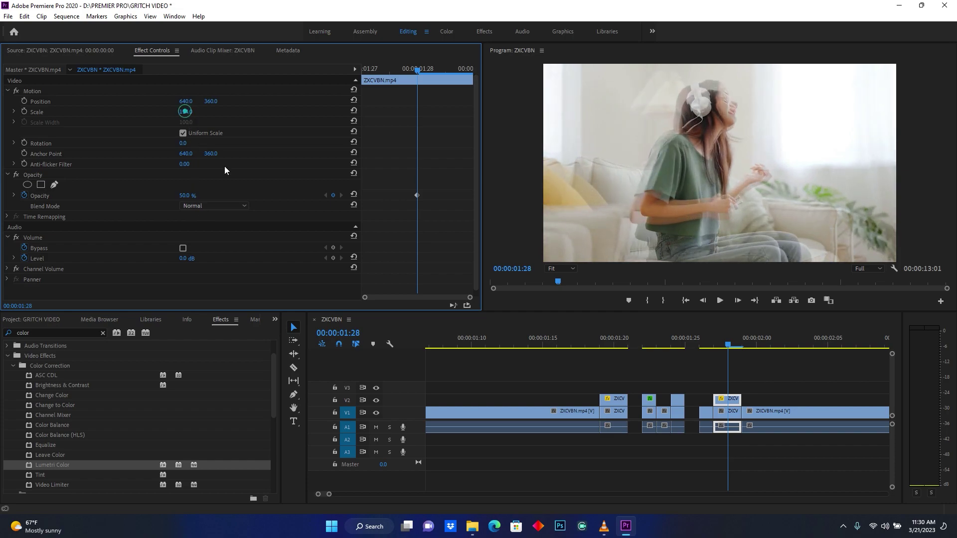
pyautogui.press('space')
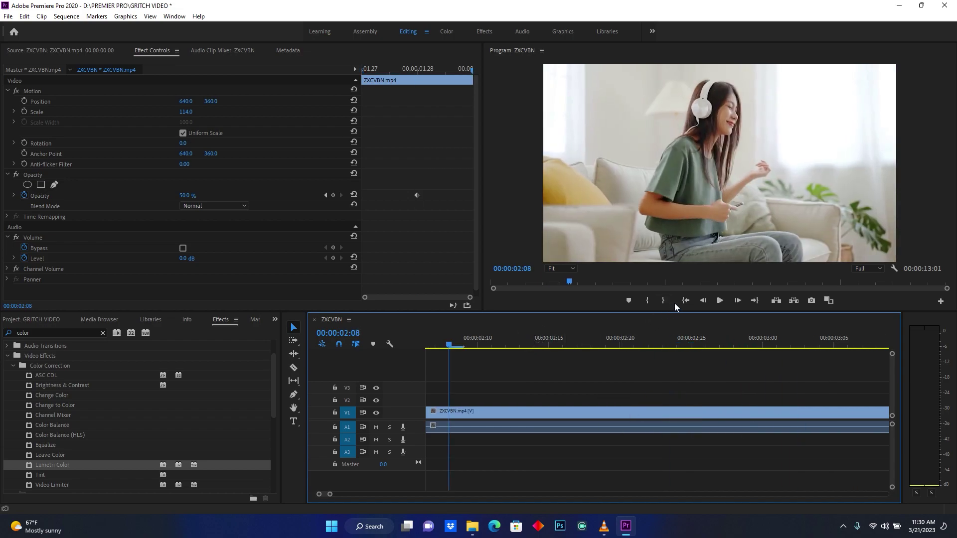
pyautogui.click(686, 300)
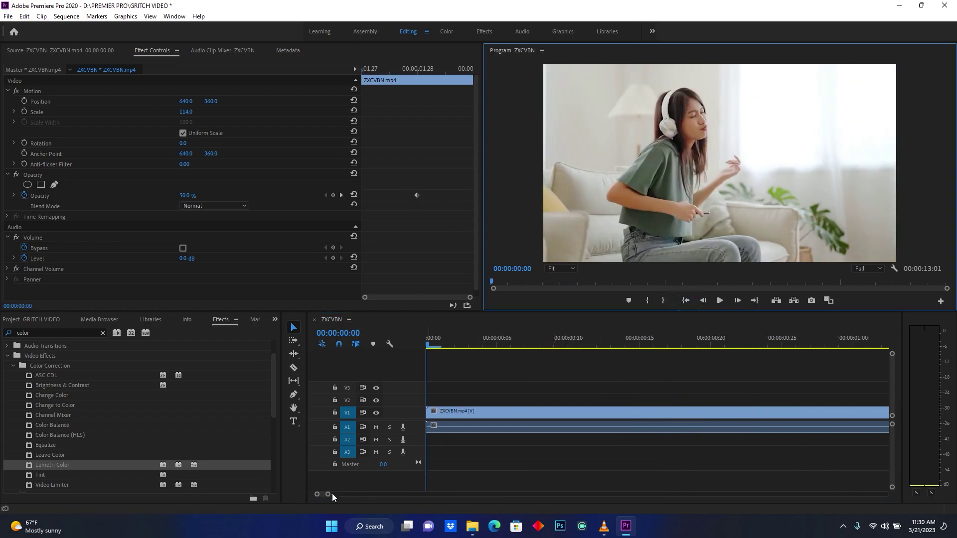
pyautogui.moveTo(332, 494); pyautogui.dragTo(385, 494)
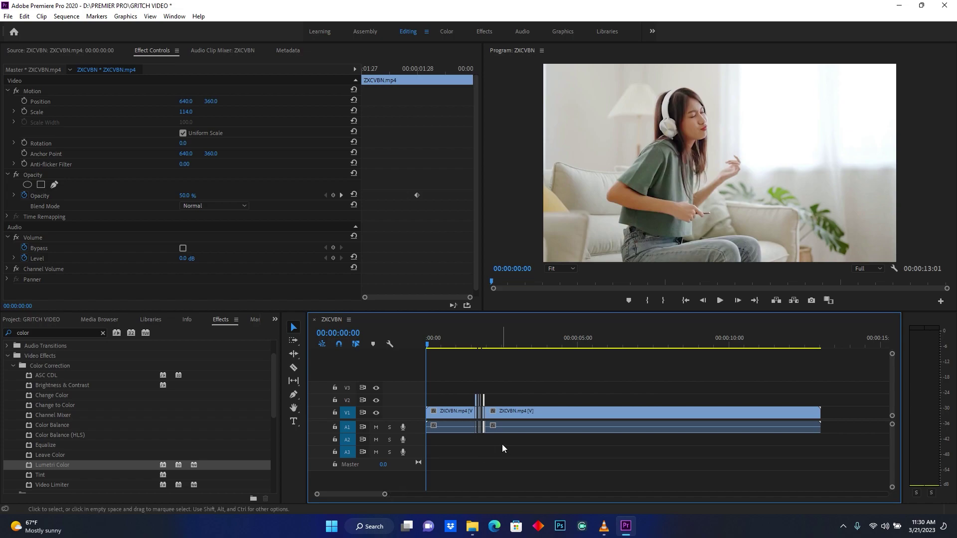
pyautogui.press('space')
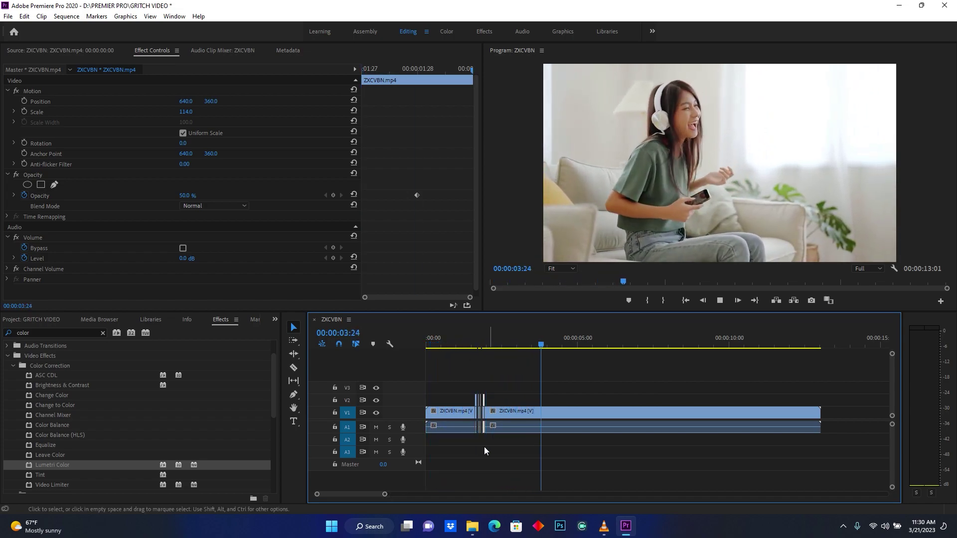
pyautogui.press('Home')
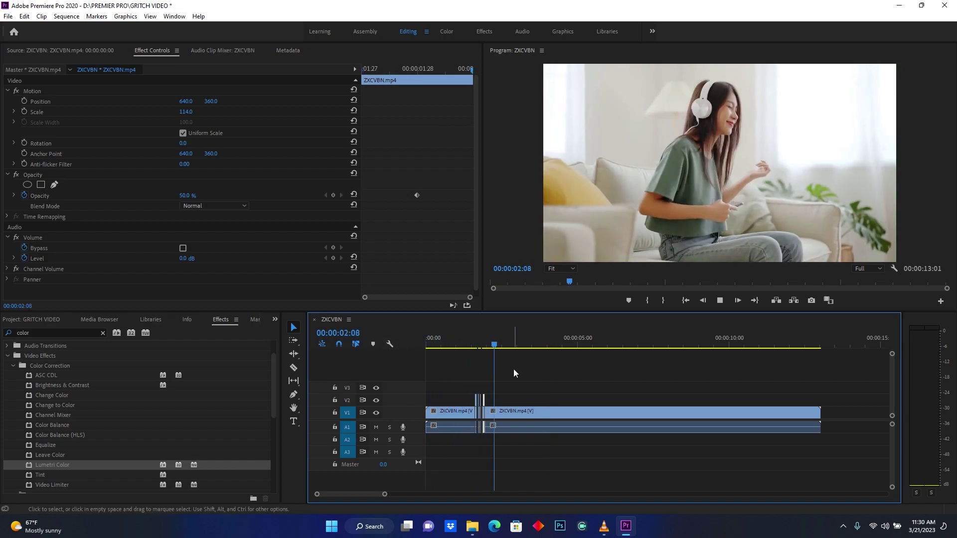
pyautogui.press('space')
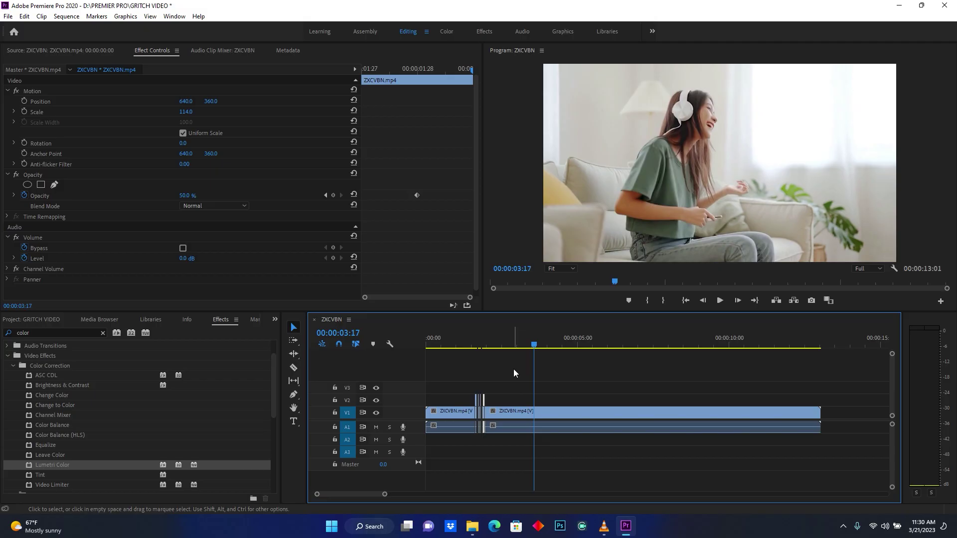